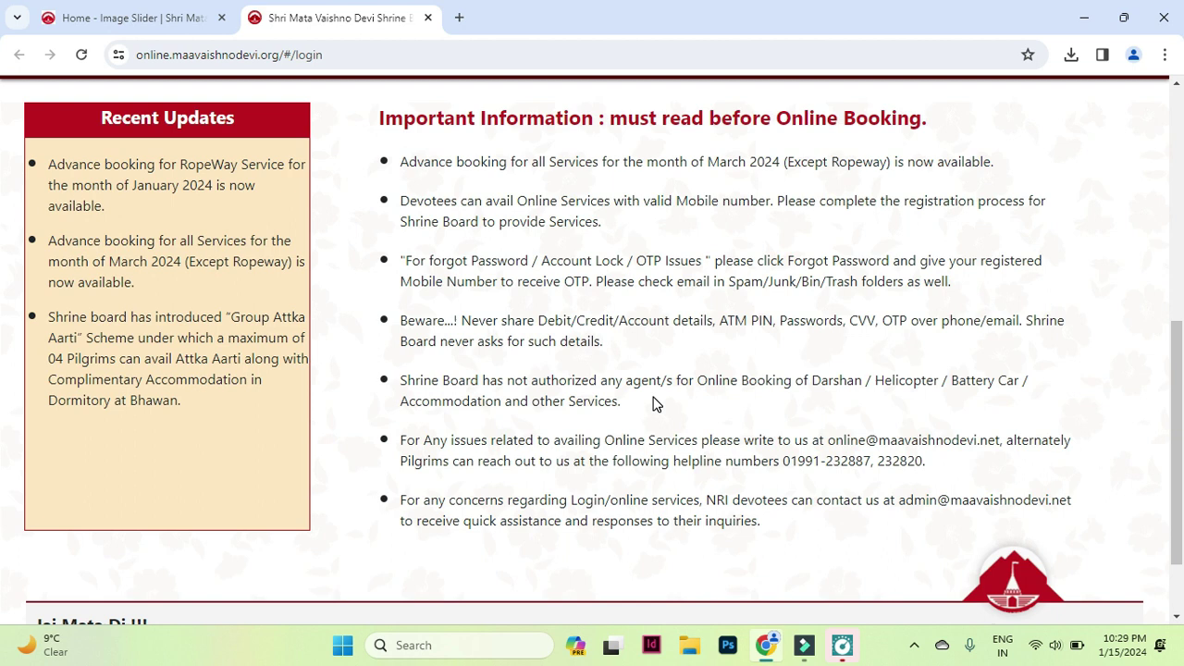
# Check the site's domain in the address bar and scroll back to the top of the page
pyautogui.click(179, 55)
pyautogui.moveTo(173, 55); pyautogui.dragTo(281, 60)
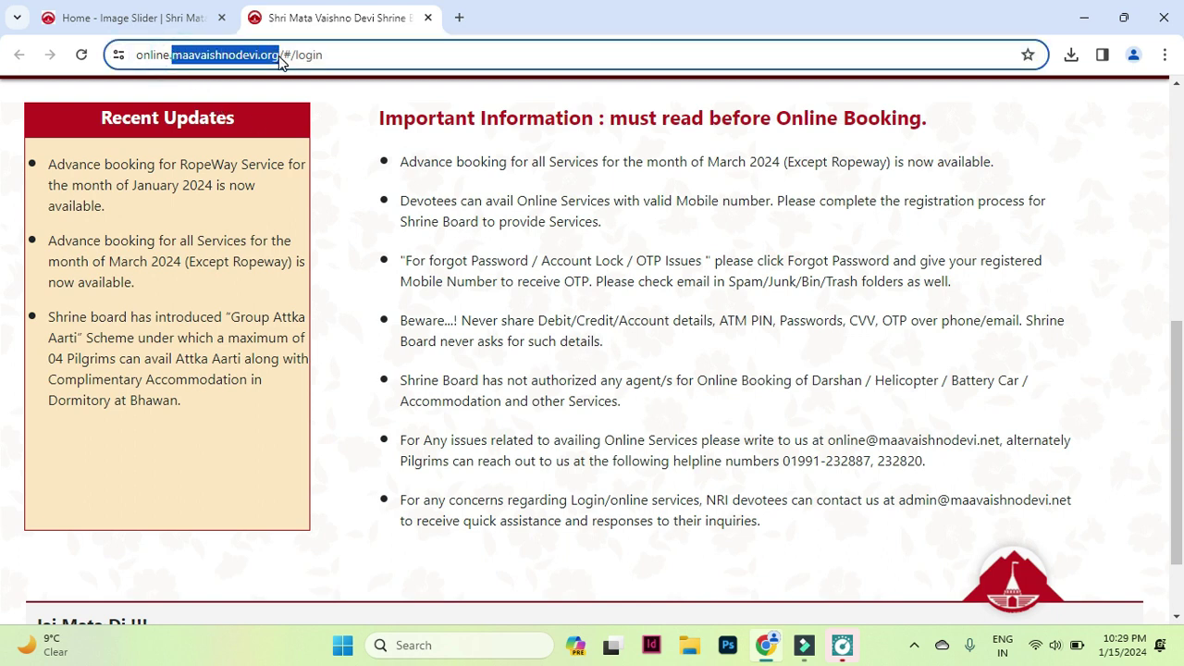
pyautogui.click(592, 396)
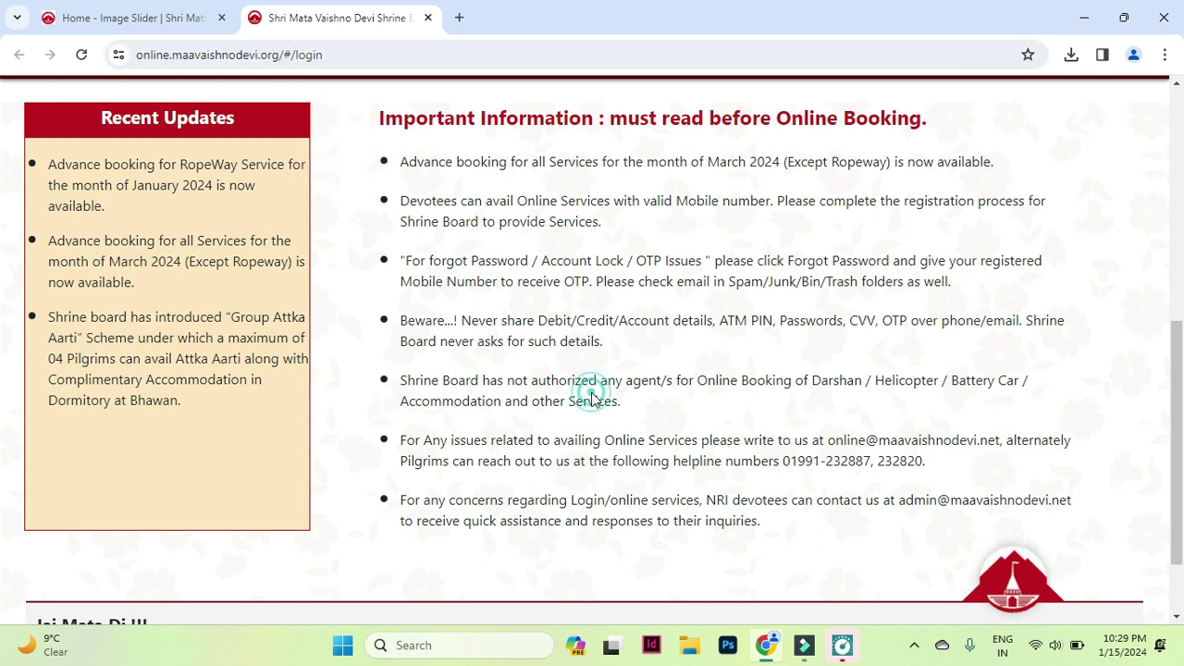
pyautogui.scroll(5, 780, 385)
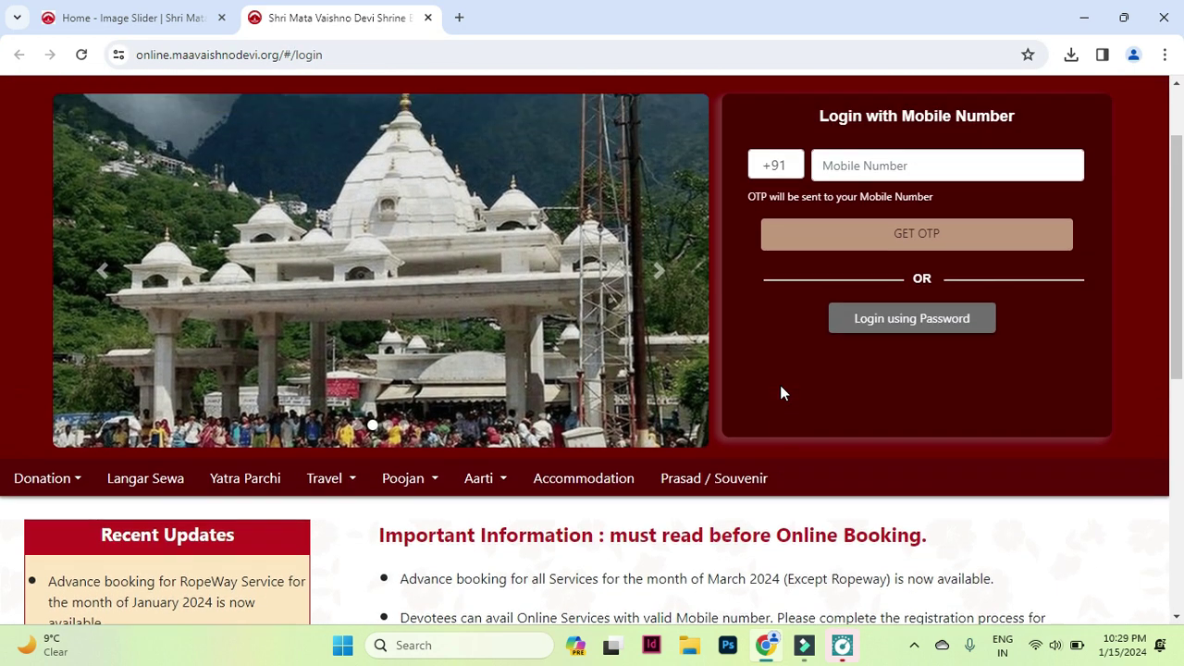
pyautogui.scroll(1, 780, 393)
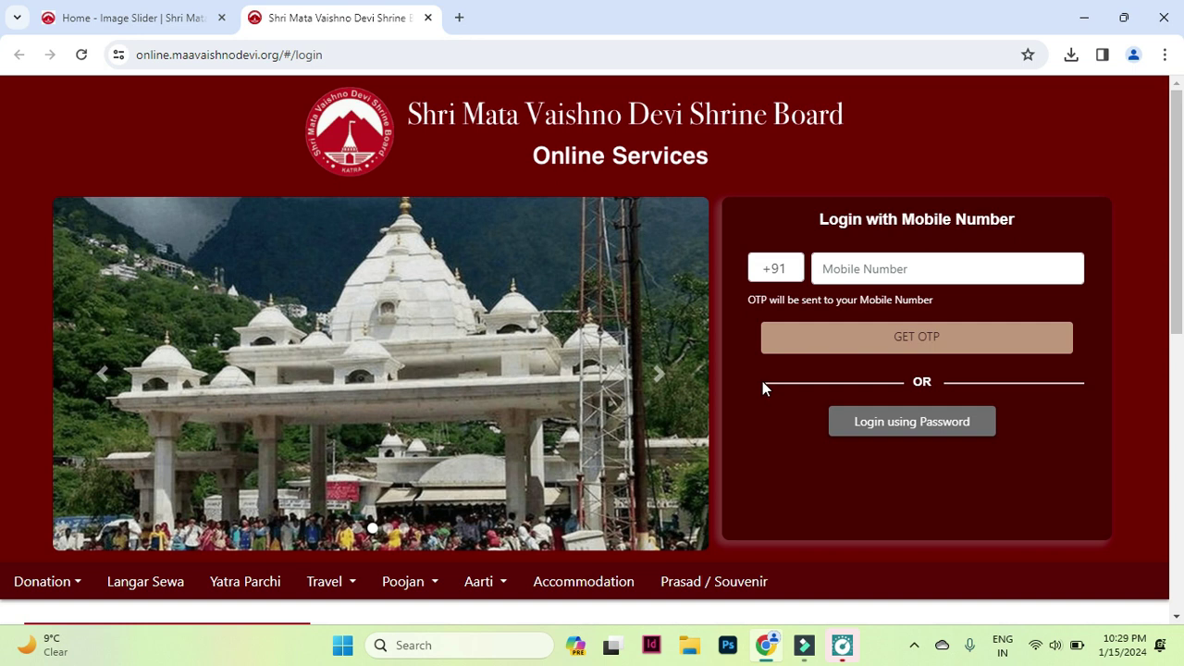
# Log in with the mobile number and the received one-time code
pyautogui.click(869, 267)
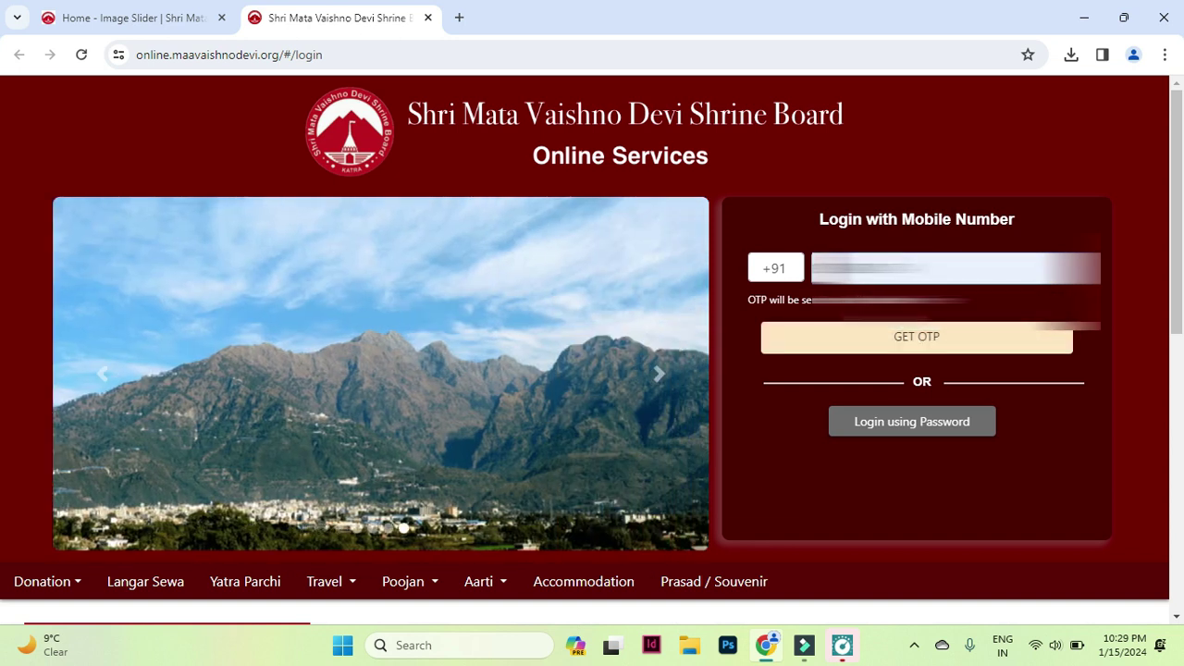
pyautogui.click(894, 345)
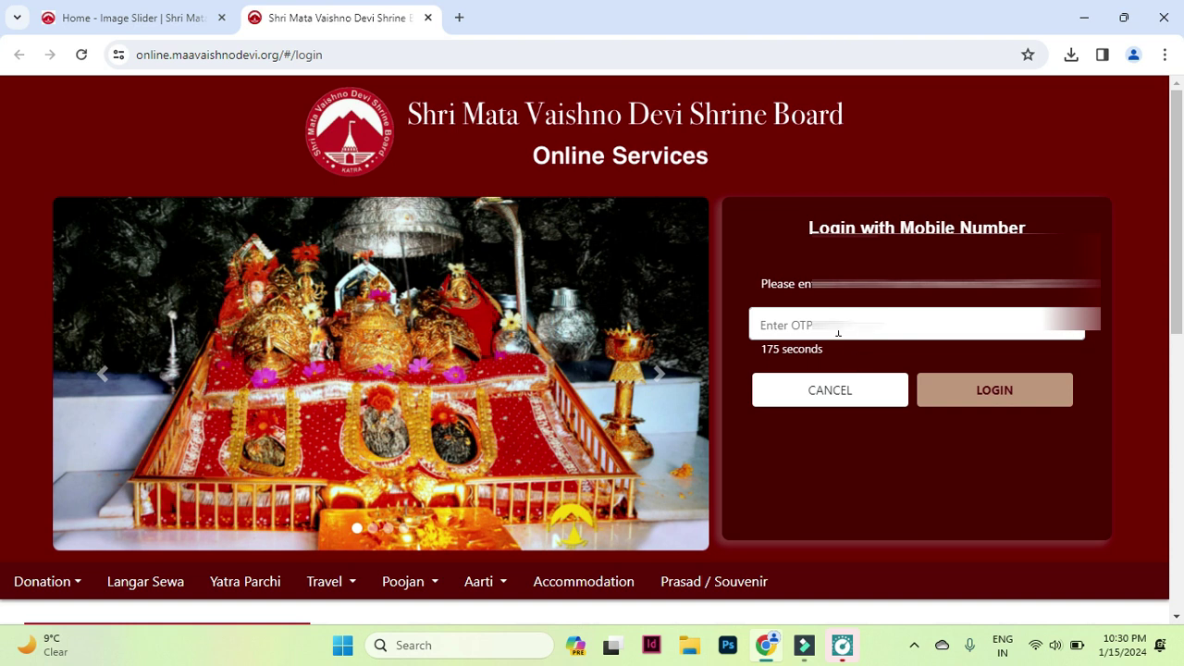
pyautogui.click(837, 328)
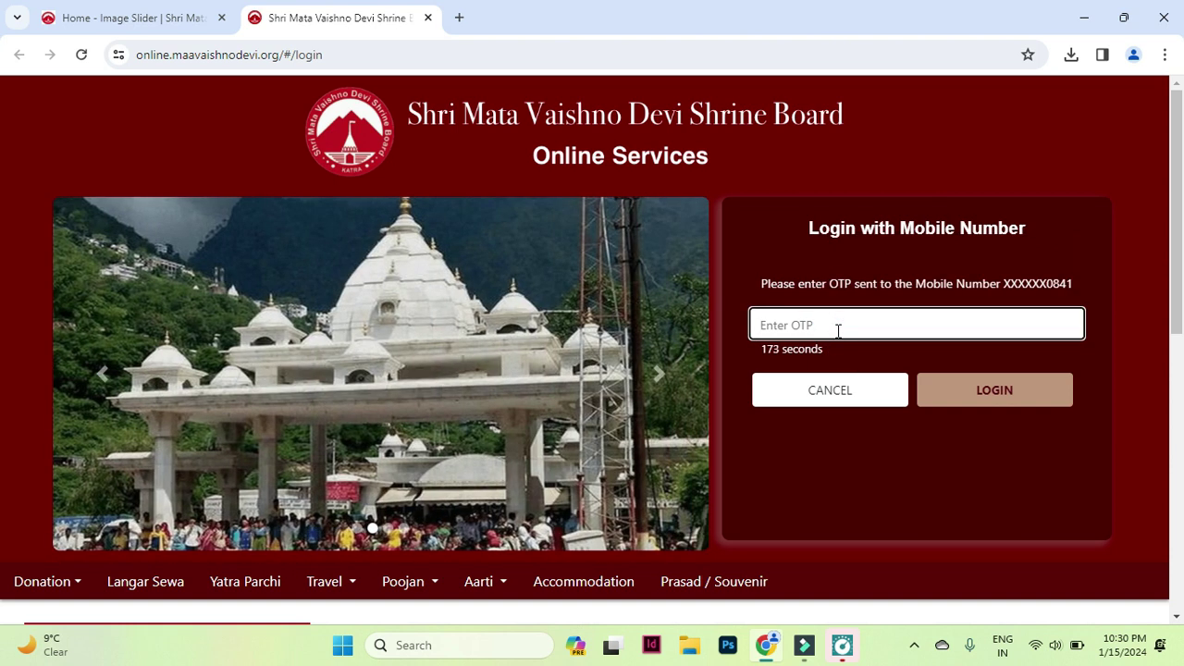
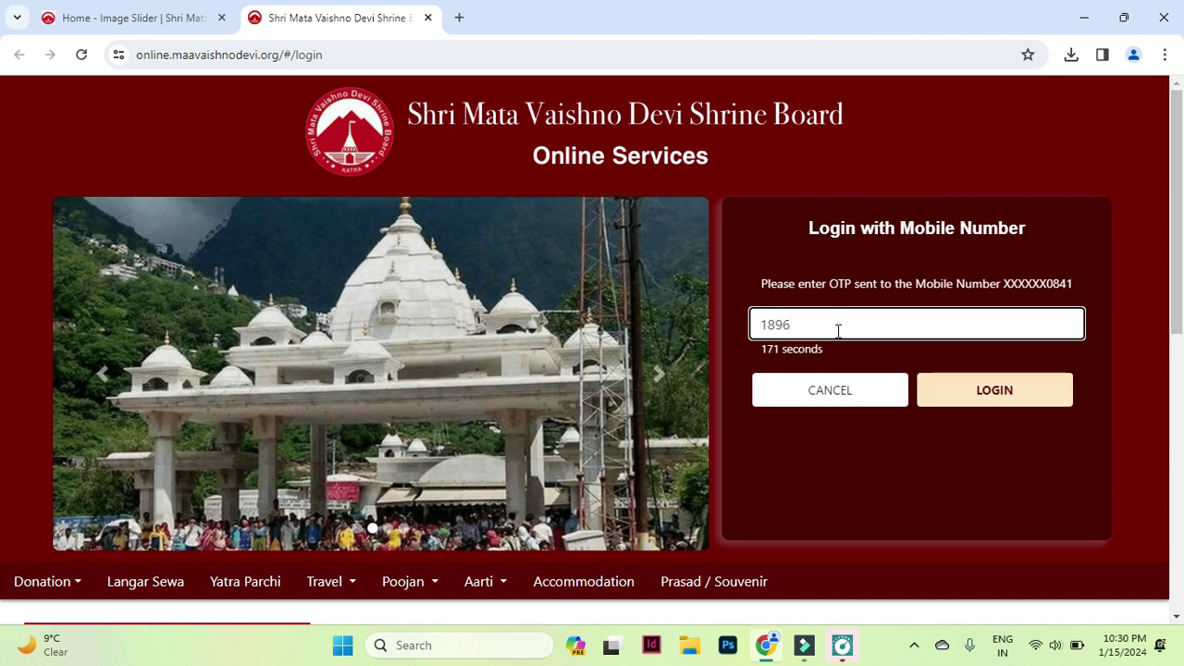
pyautogui.click(959, 391)
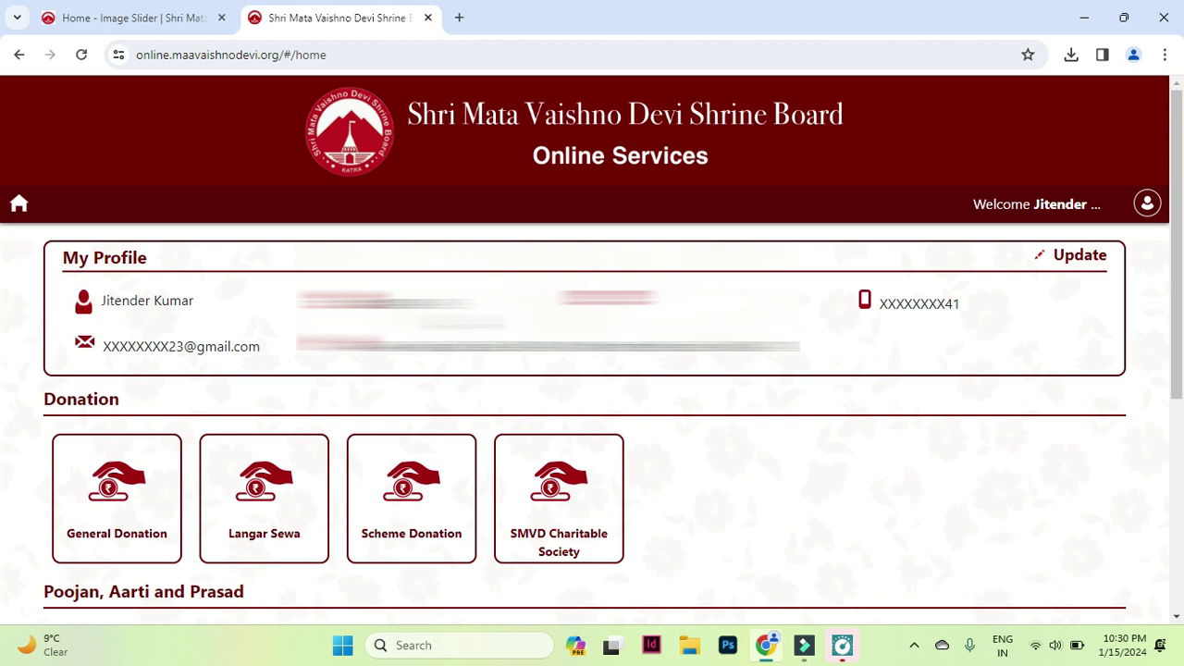
# Scroll down the home page to the Darshan, Accommodation and Travel service tiles
pyautogui.scroll(-1, 137, 167)
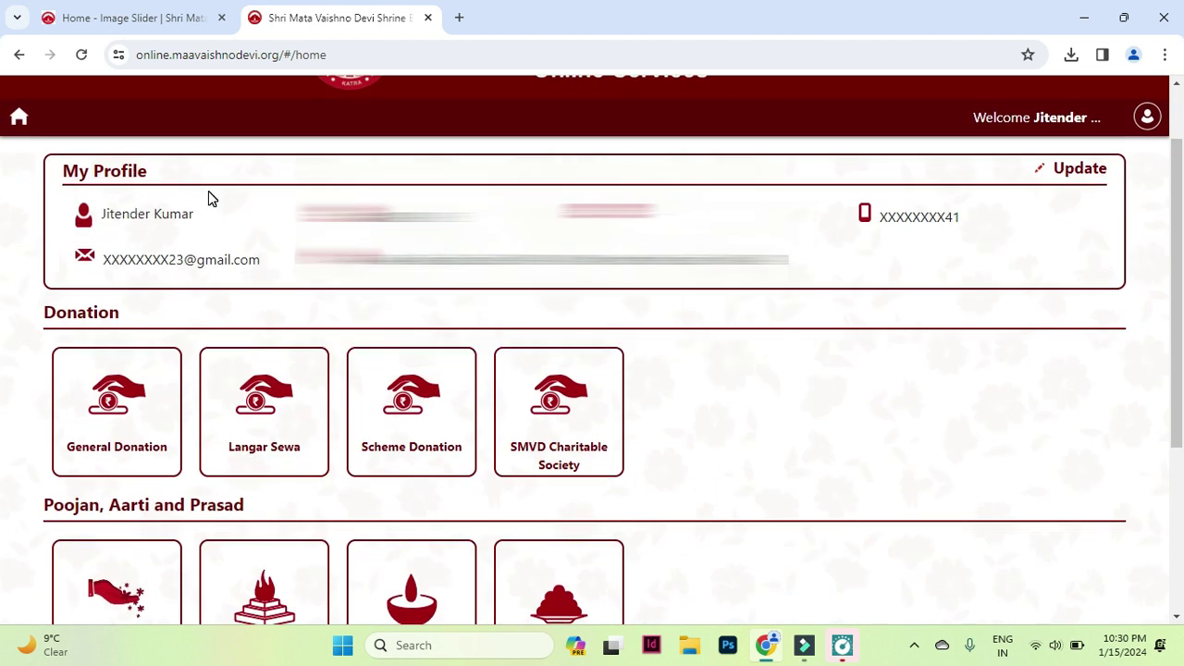
pyautogui.scroll(-1, 209, 193)
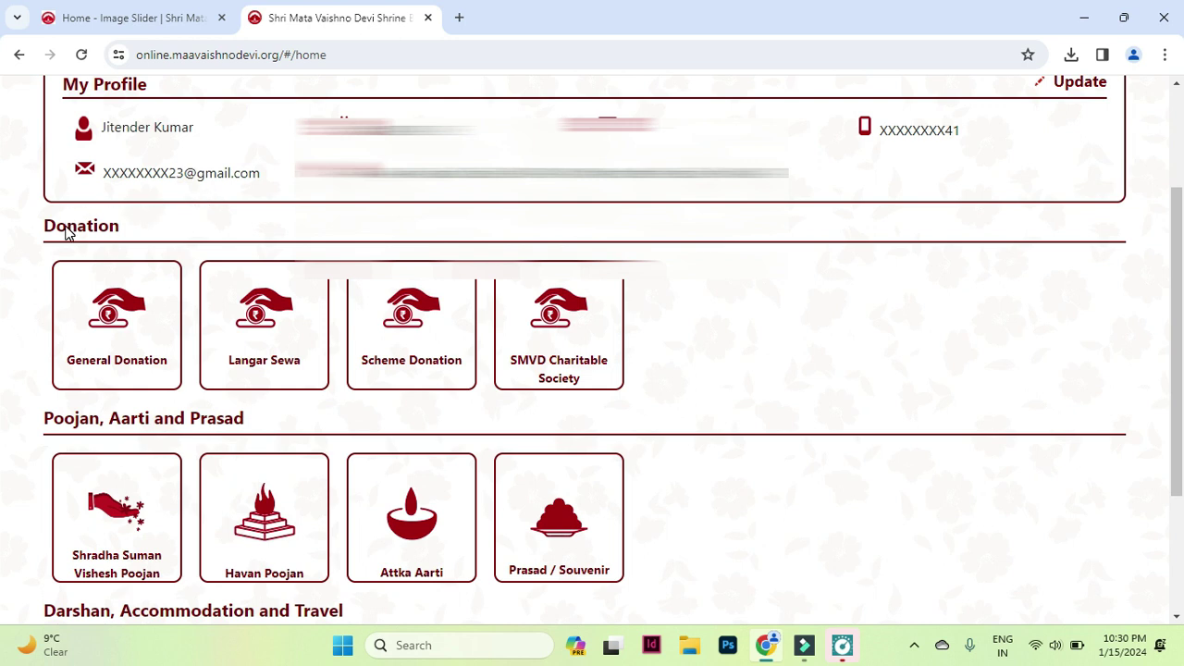
pyautogui.scroll(-1, 169, 238)
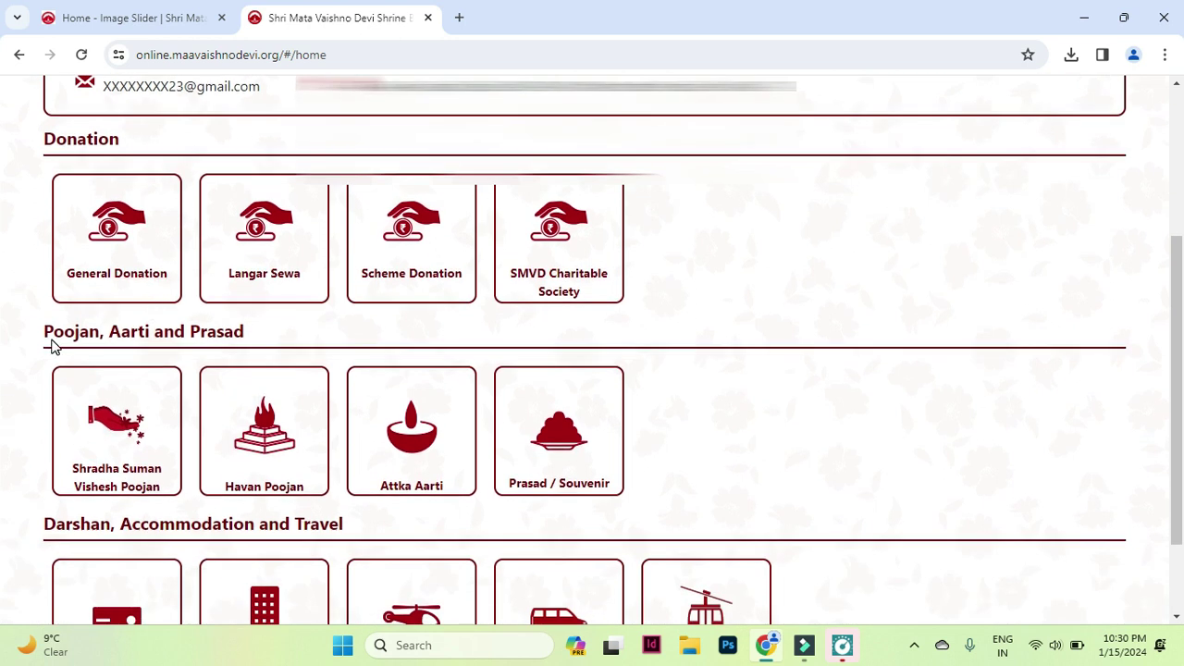
pyautogui.scroll(-1, 230, 348)
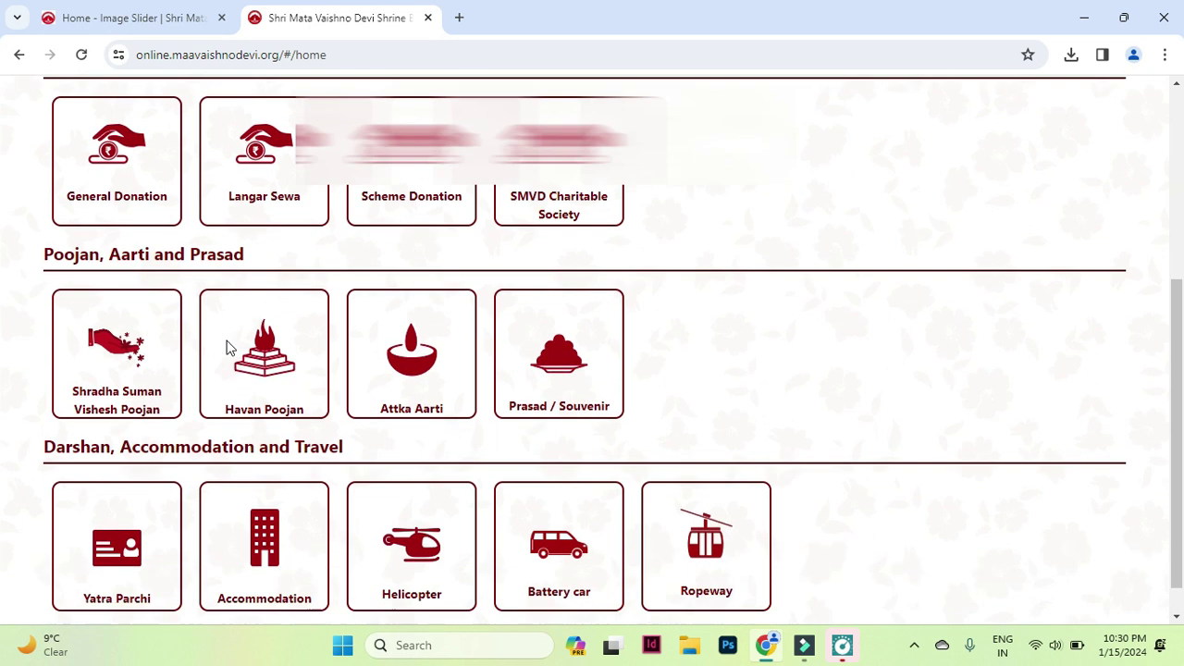
pyautogui.scroll(-1, 230, 348)
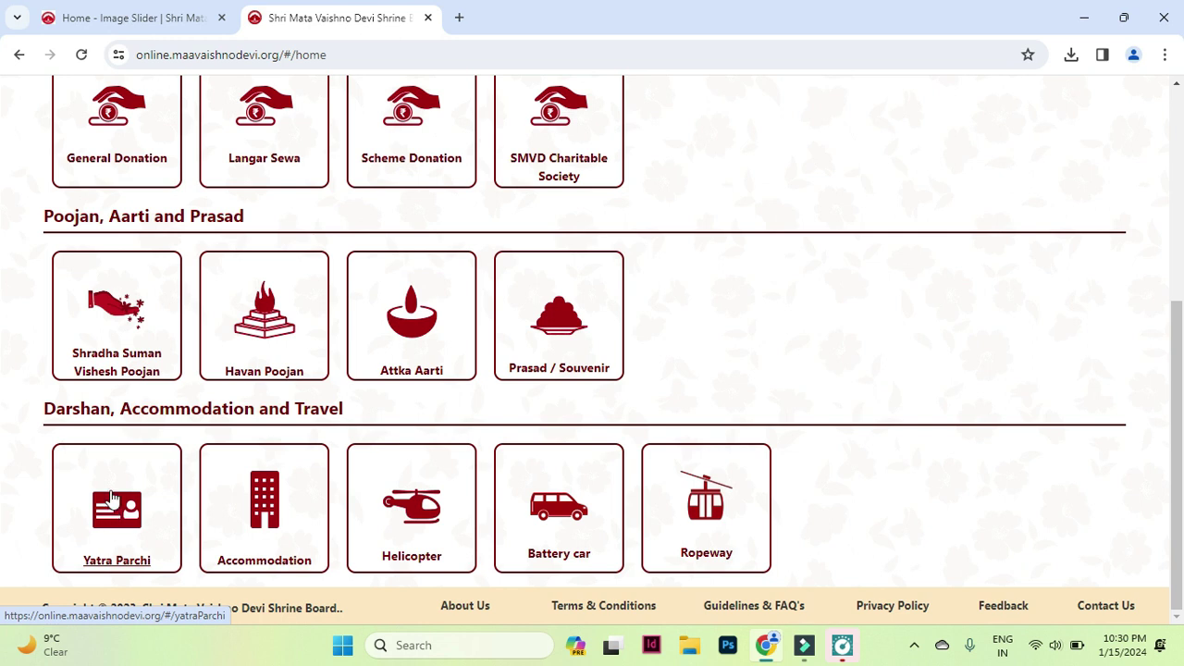
# Open the Yatra Parchi service and scroll down to its empty booking-details form
pyautogui.click(111, 476)
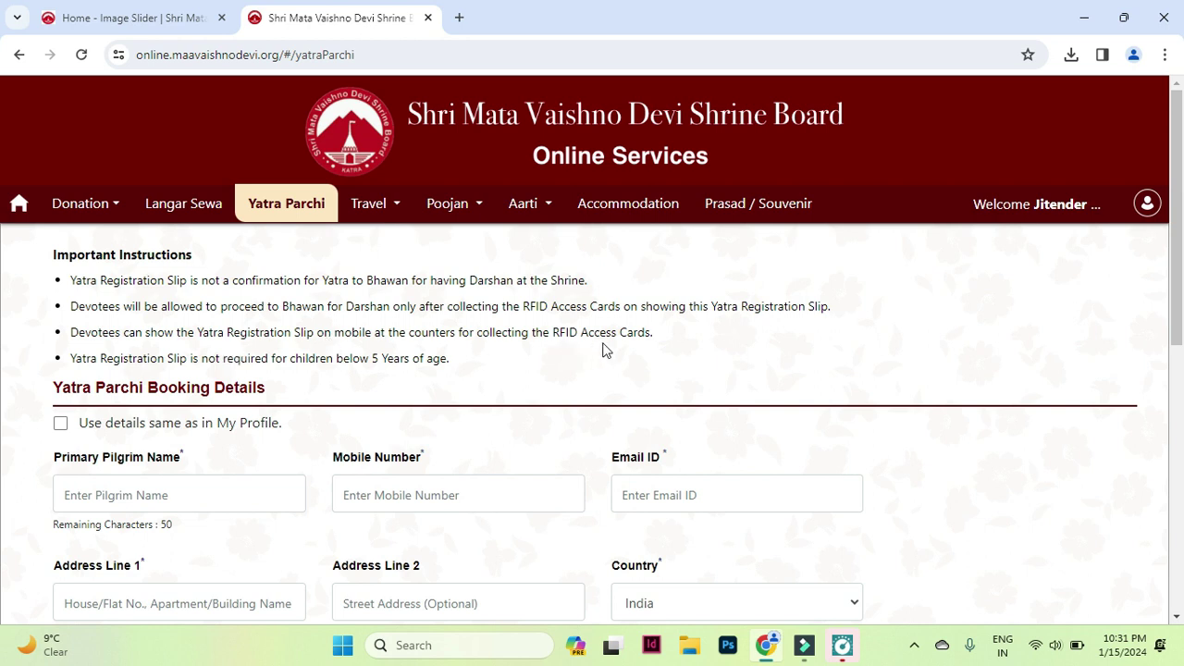
pyautogui.scroll(-1, 608, 349)
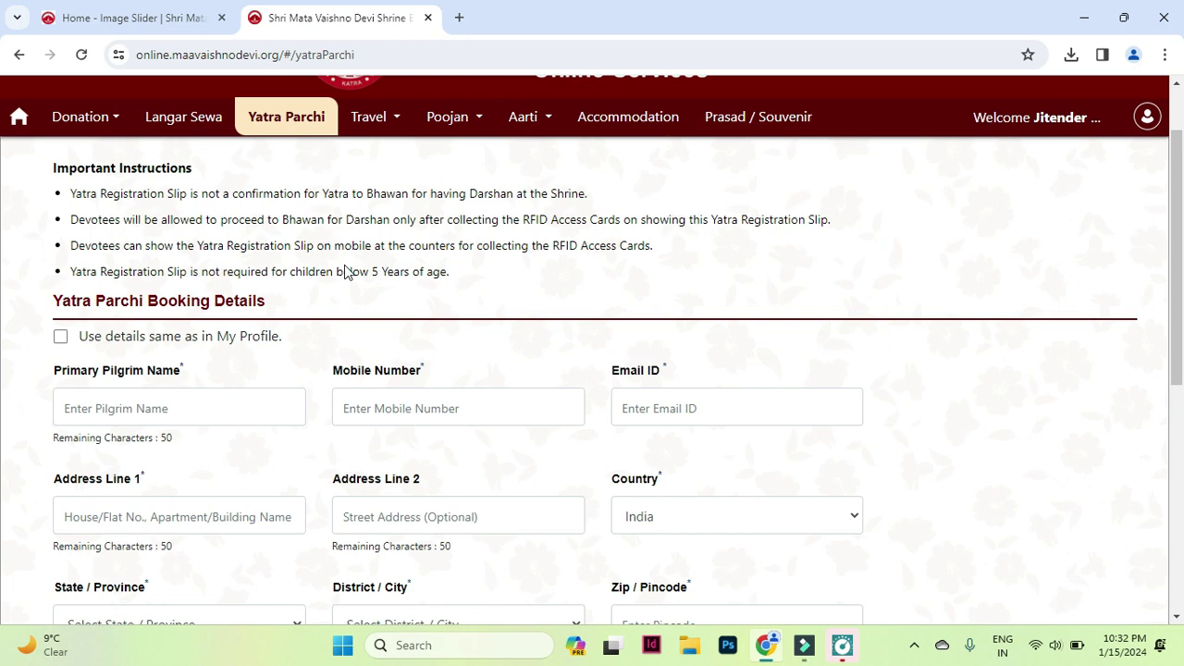
pyautogui.scroll(-1, 348, 271)
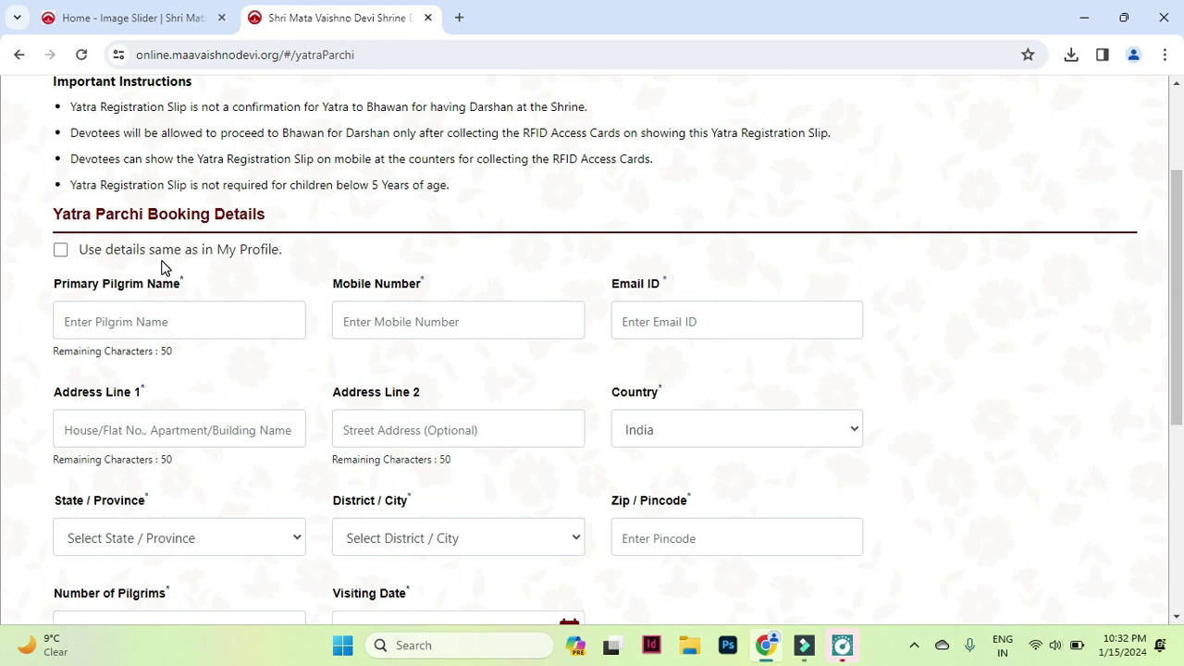
# Turn off the saved-profile details and enter the primary pilgrim's name
pyautogui.click(61, 252)
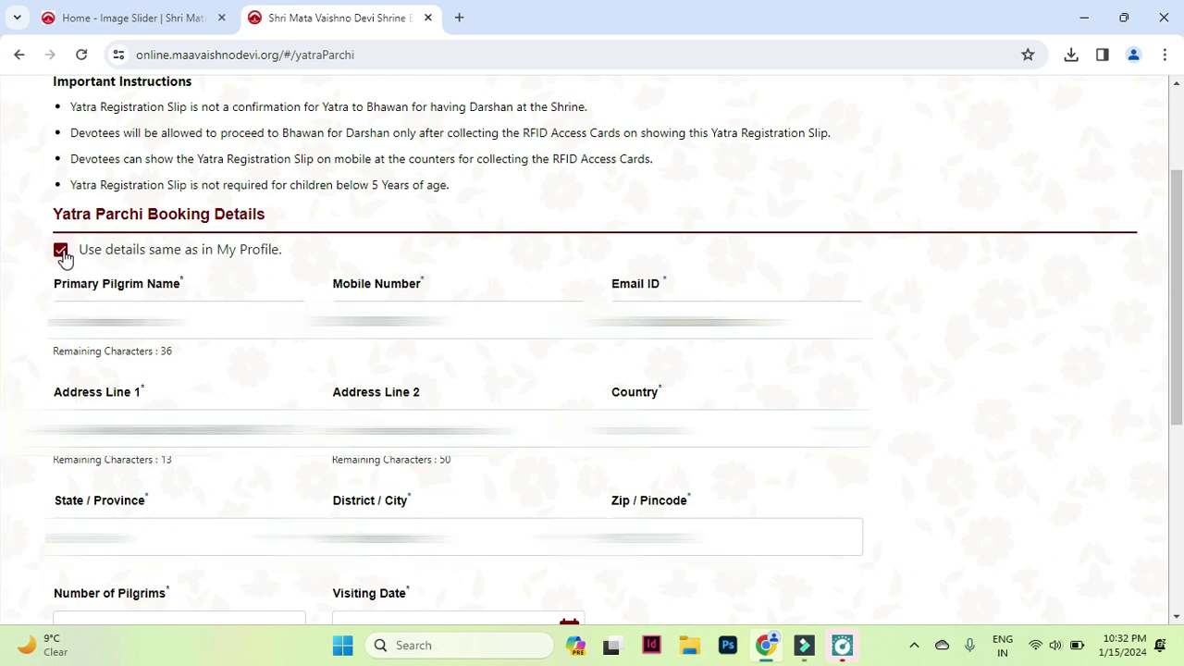
pyautogui.click(61, 252)
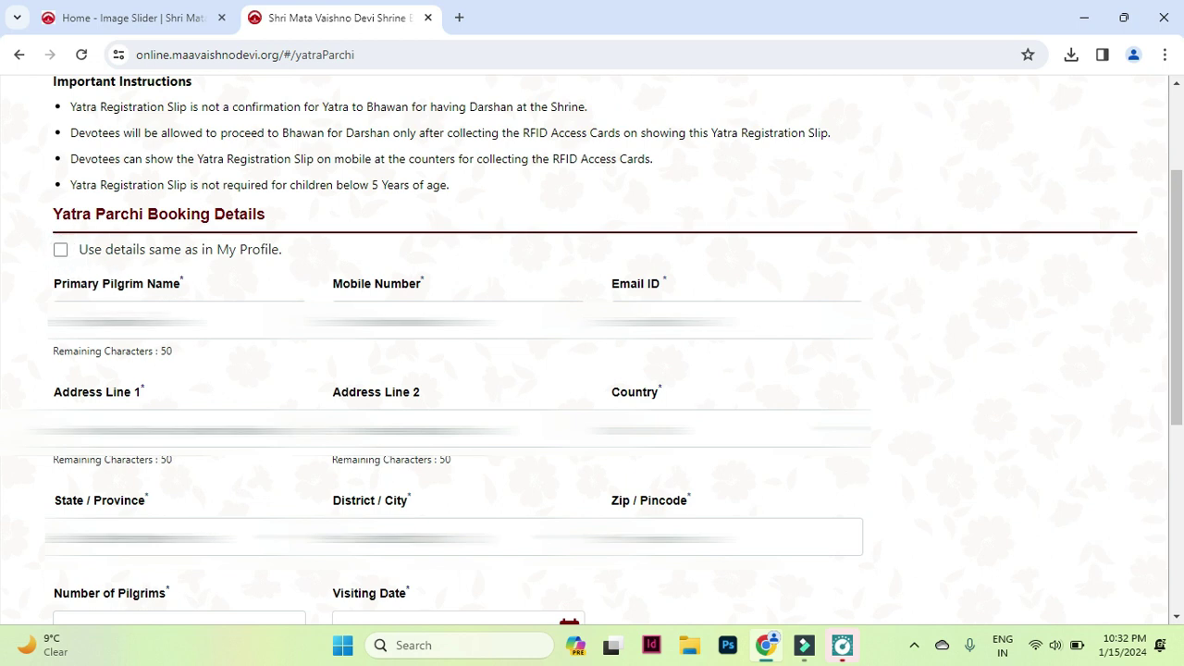
pyautogui.click(119, 313)
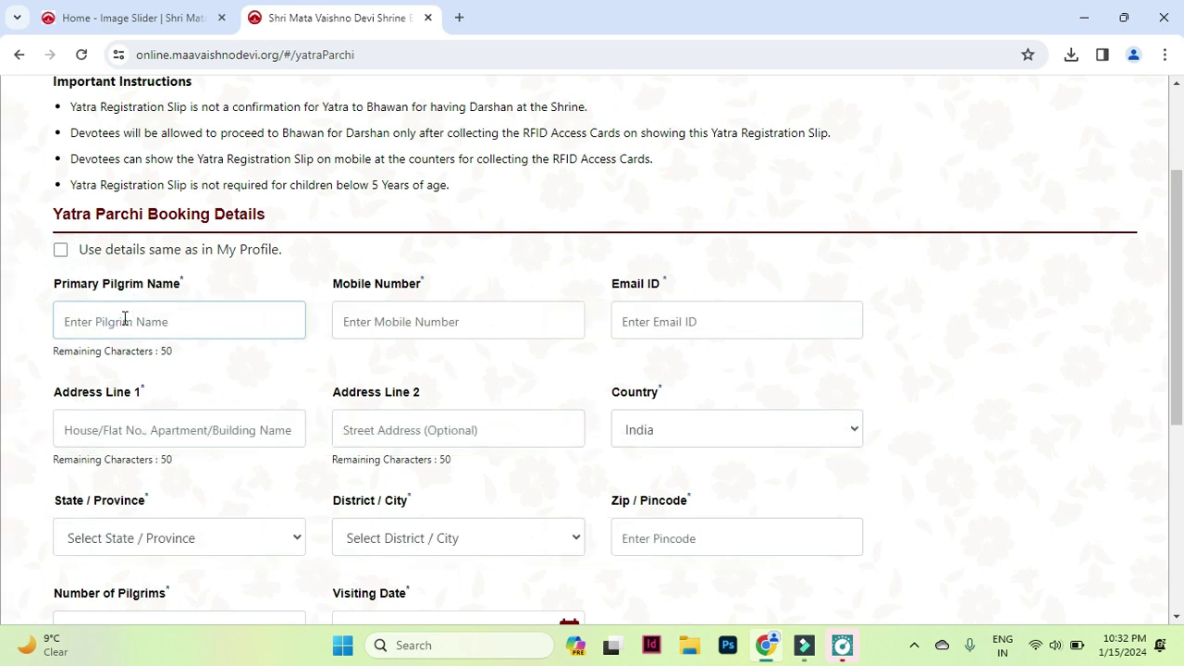
pyautogui.scroll(1, 185, 356)
pyautogui.click(194, 360)
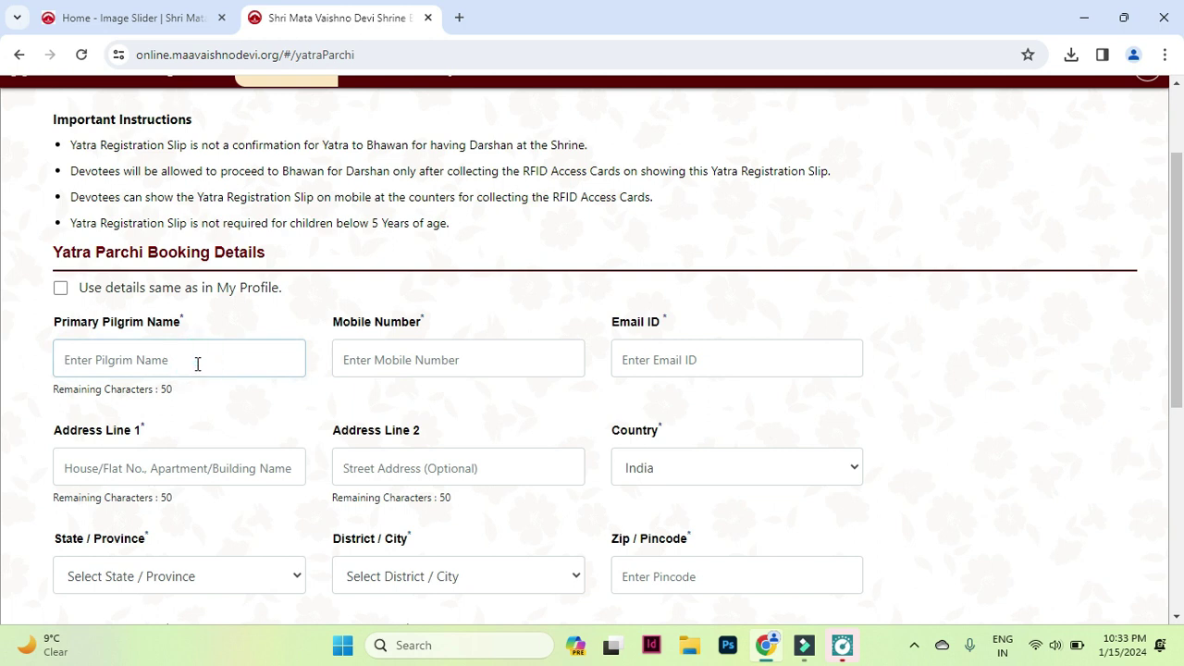
pyautogui.scroll(-1, 197, 363)
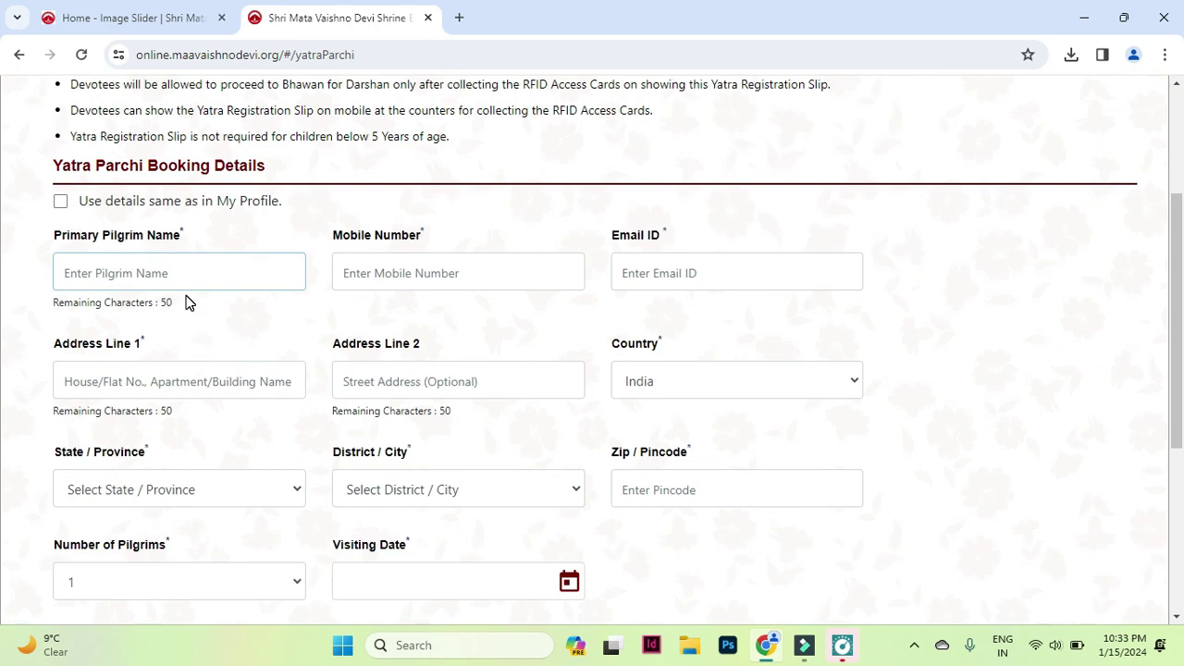
pyautogui.click(437, 271)
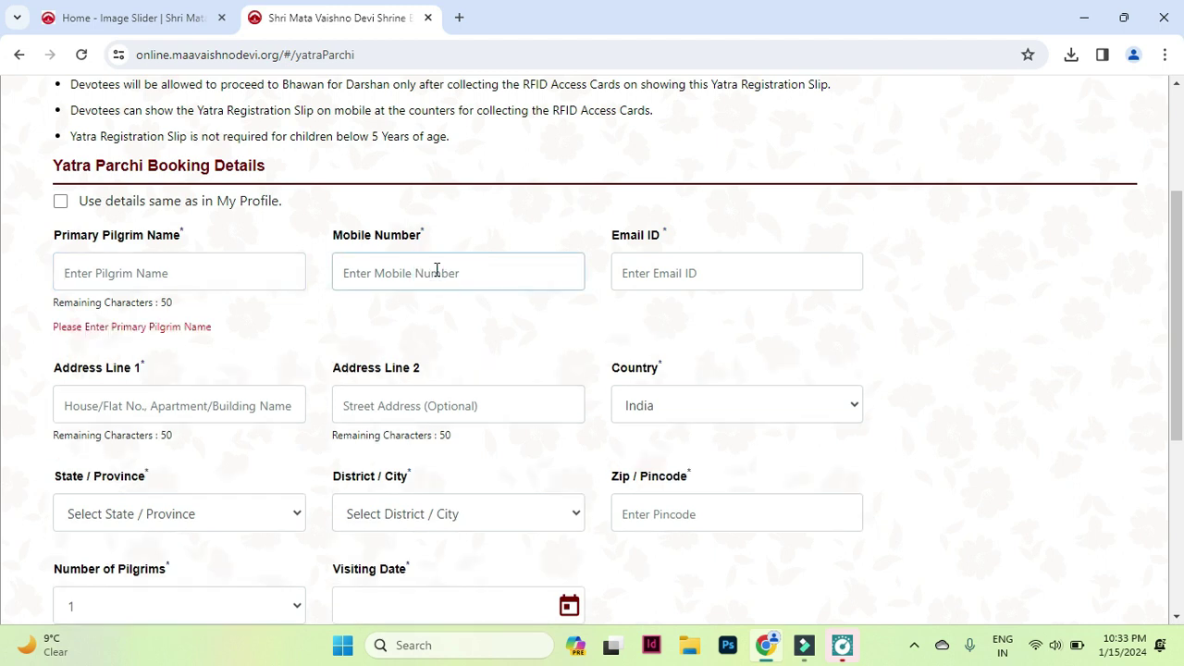
pyautogui.click(138, 280)
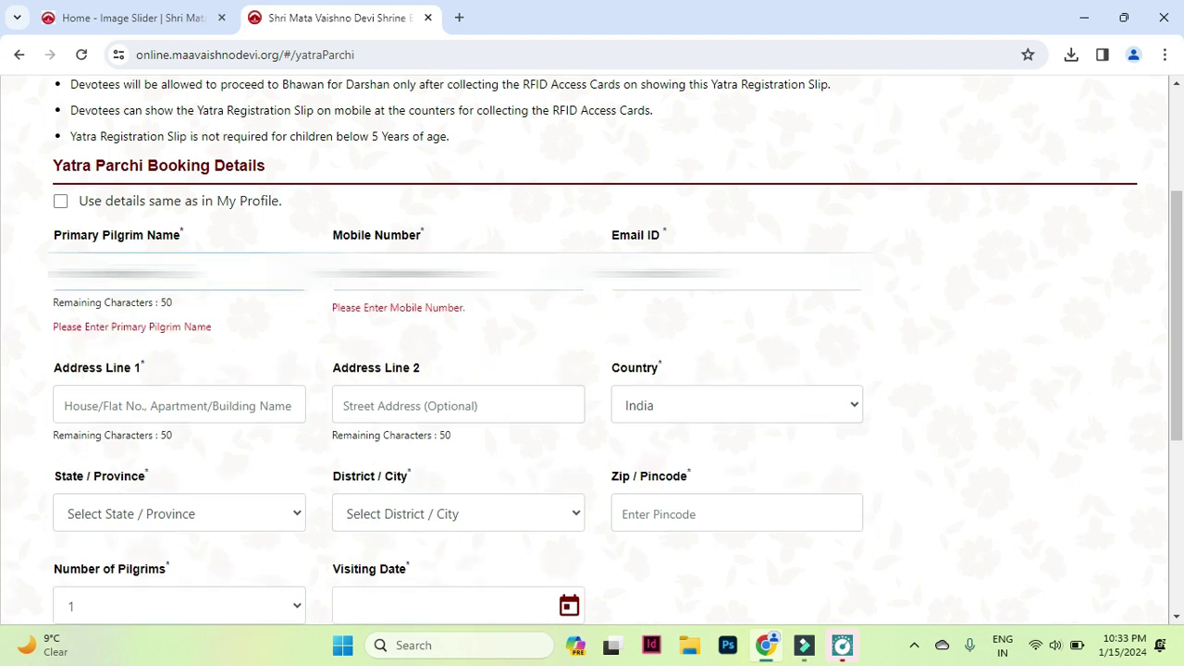
pyautogui.write('Pilgrim1')
pyautogui.write('abc')
# Fill in the pilgrim's mobile number, e-mail and first address line
pyautogui.press('Tab')
pyautogui.write('9')
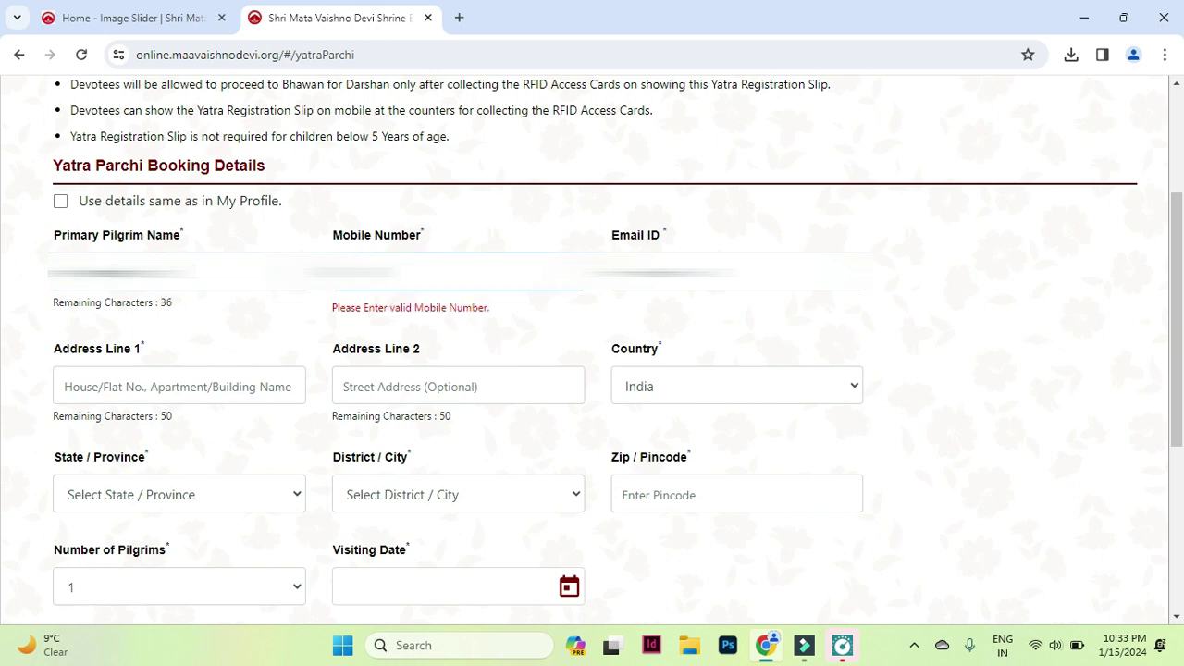
pyautogui.write('8765')
pyautogui.click(737, 272)
pyautogui.write('g')
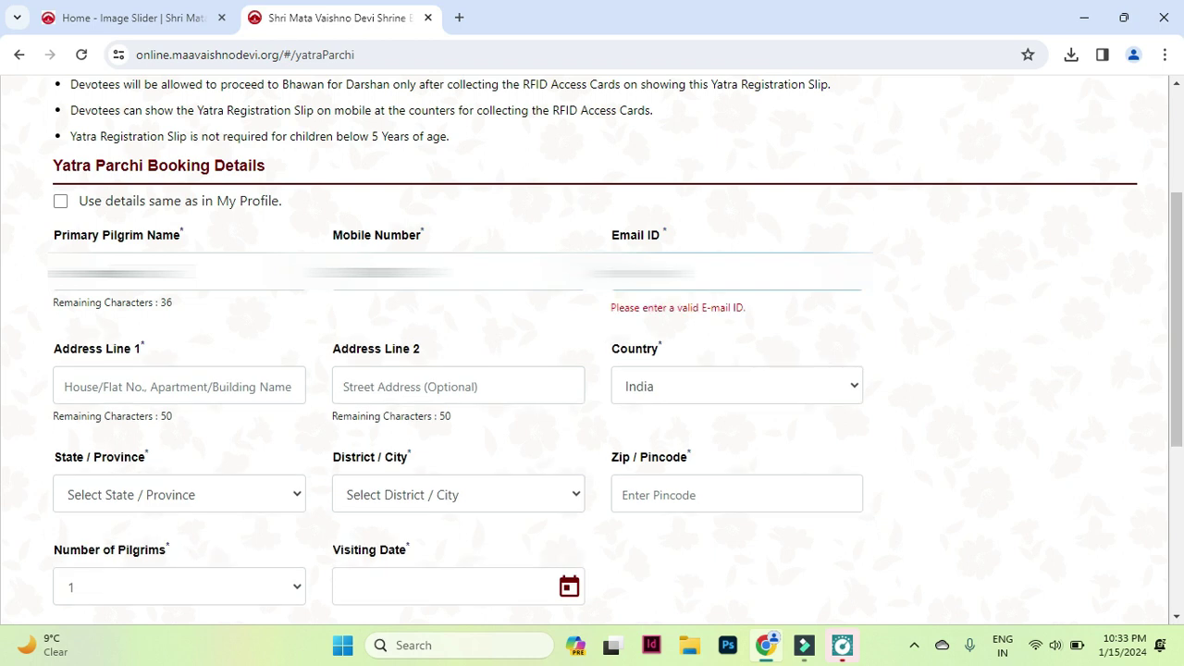
pyautogui.write('mail.com')
pyautogui.press('Tab')
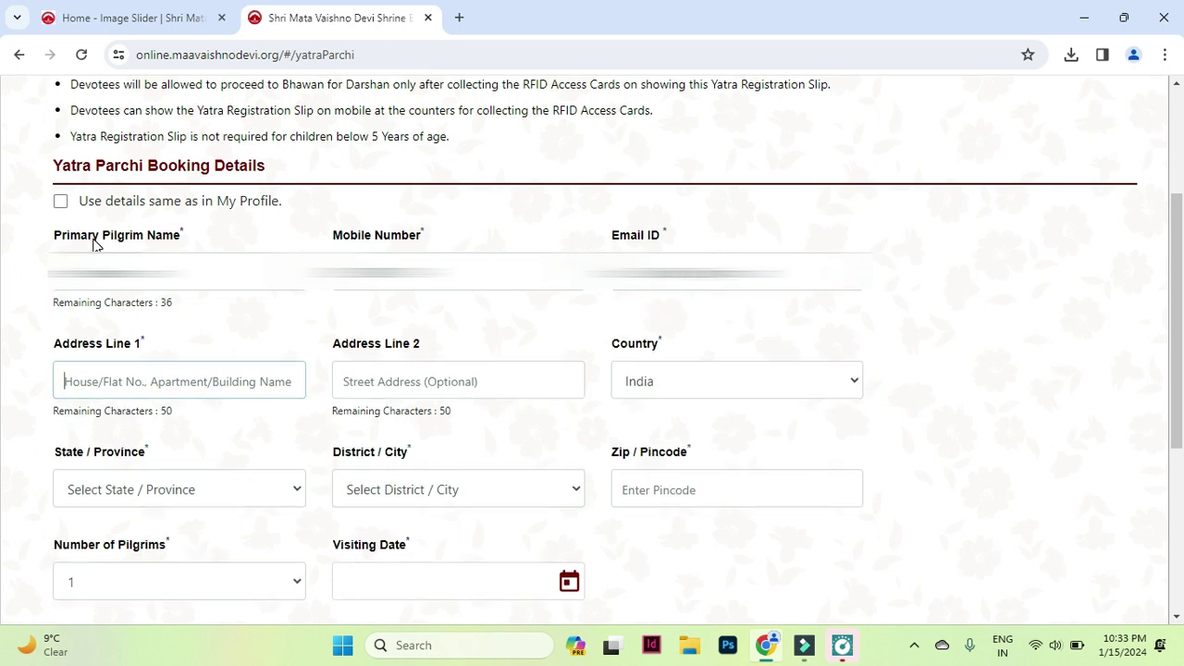
pyautogui.write('Delhi-110042')
pyautogui.press('Tab')
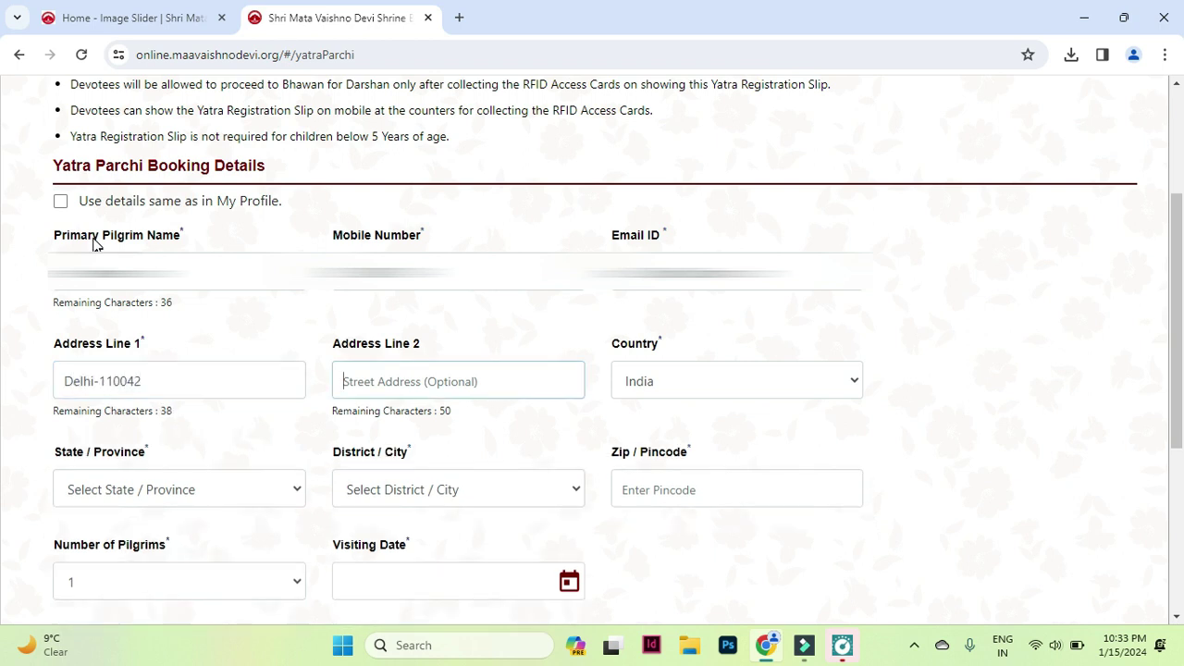
pyautogui.click(675, 392)
# Keep India as country, choose Delhi state and North West district, and enter the pincode
pyautogui.click(672, 392)
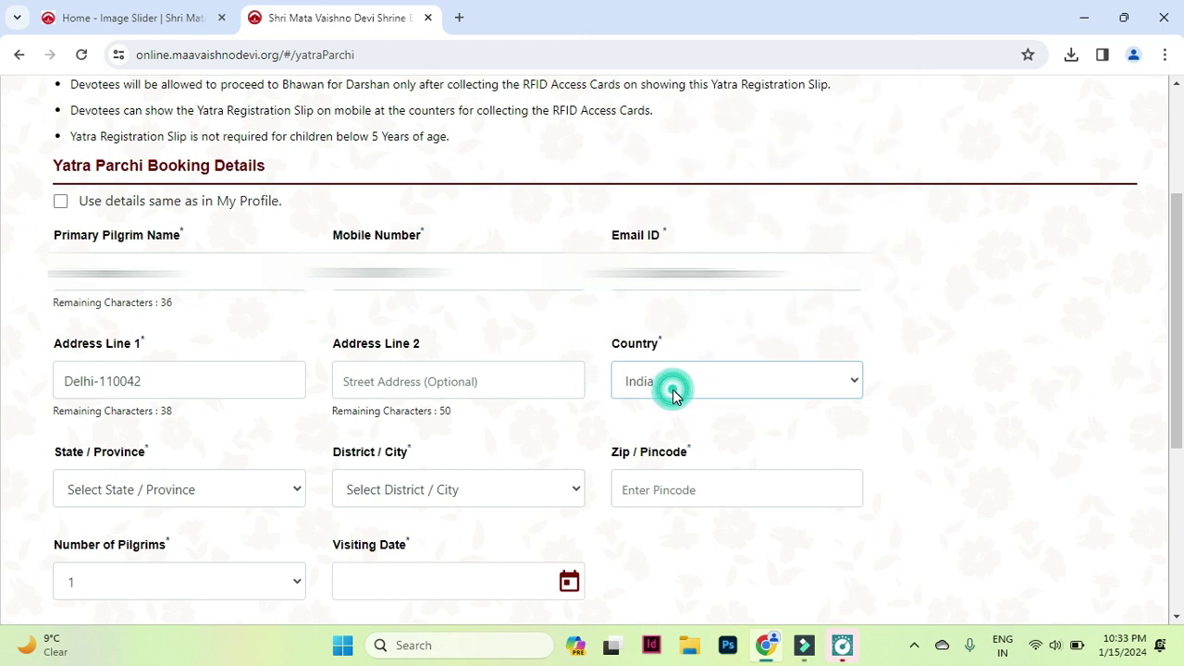
pyautogui.scroll(-1, 379, 388)
pyautogui.click(130, 412)
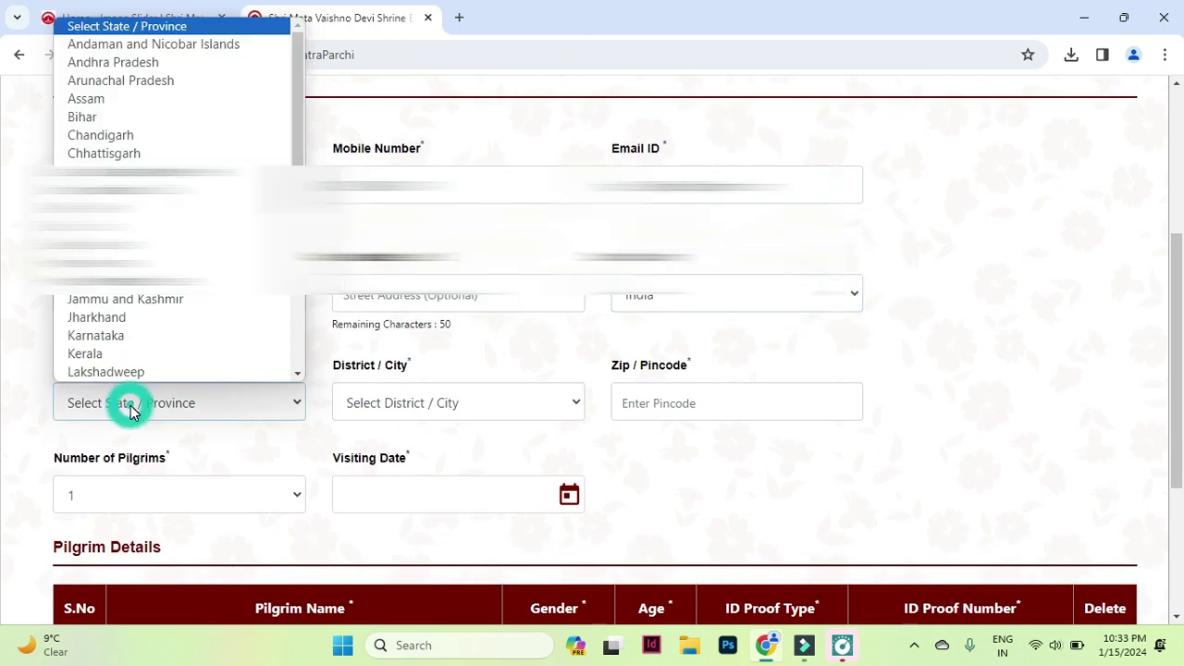
pyautogui.click(139, 208)
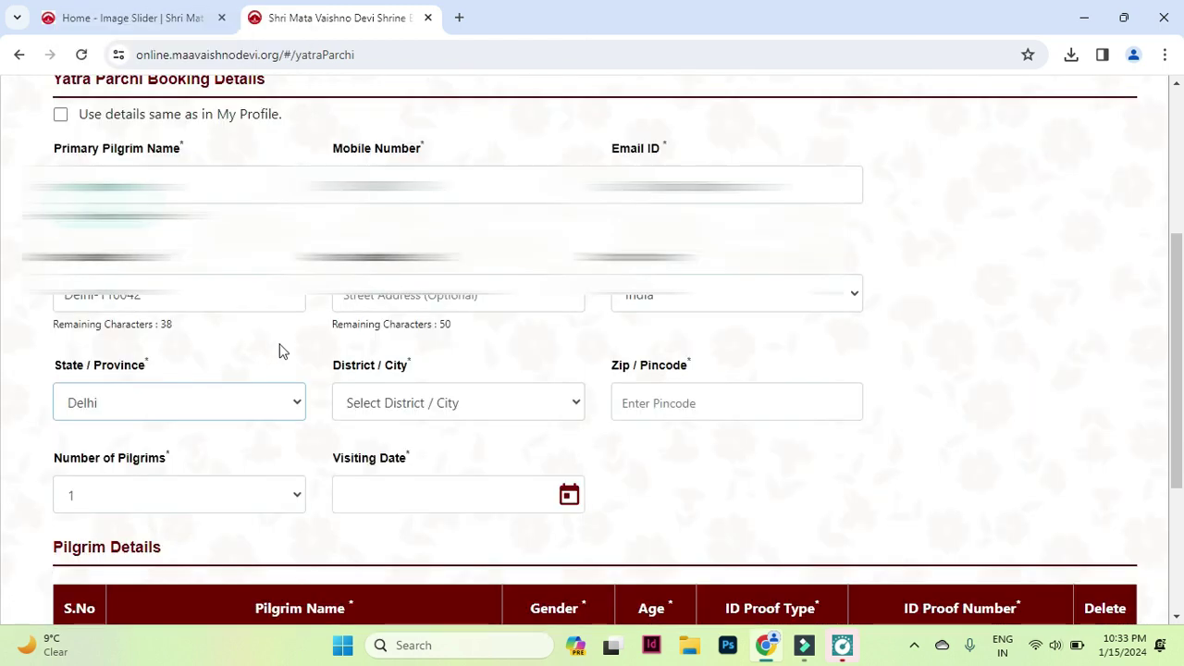
pyautogui.click(439, 397)
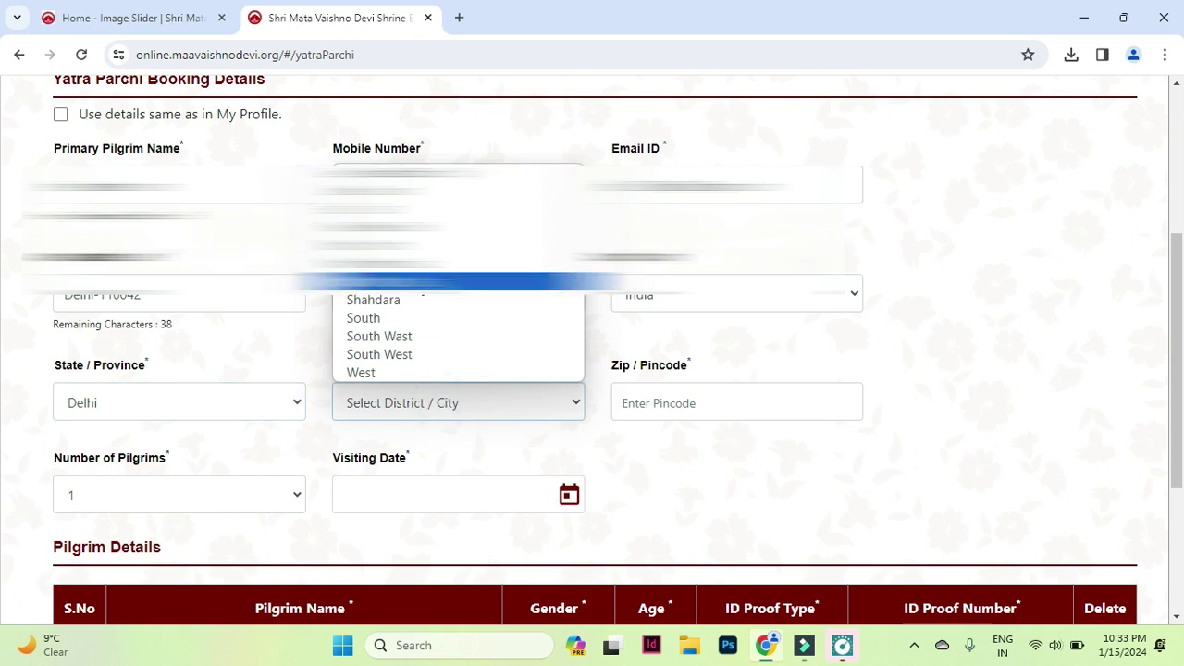
pyautogui.click(415, 275)
pyautogui.click(700, 393)
pyautogui.write('11004')
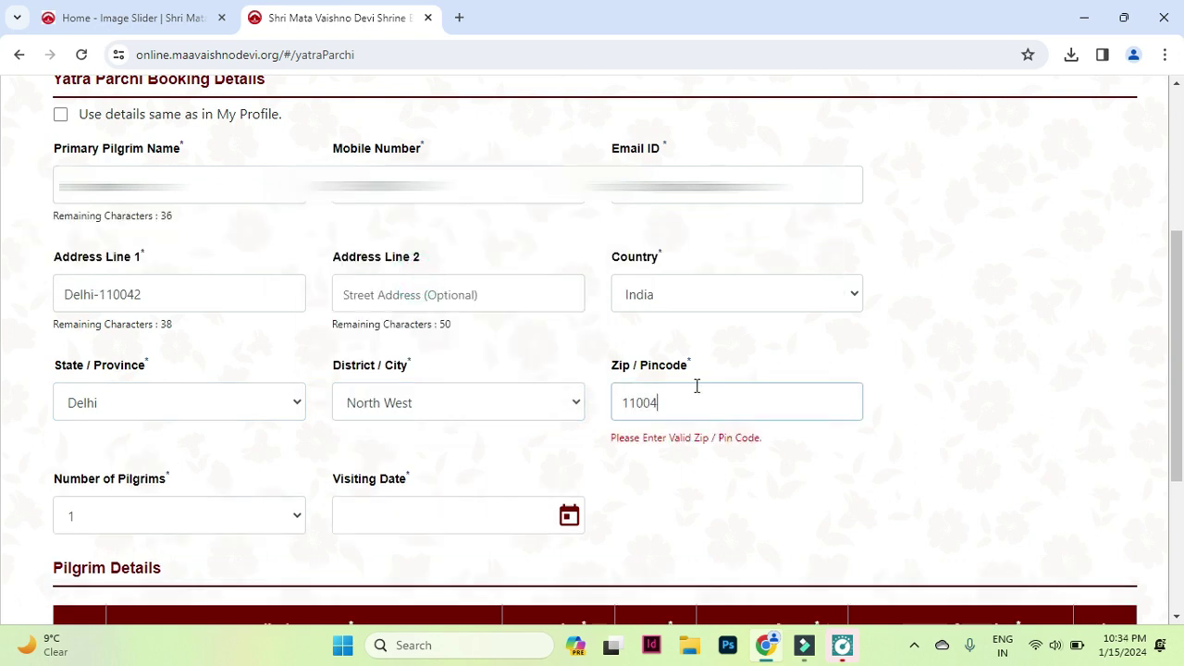
pyautogui.write('2')
# Set the number of pilgrims to 3 and the visiting date to 21/01/2024
pyautogui.click(267, 485)
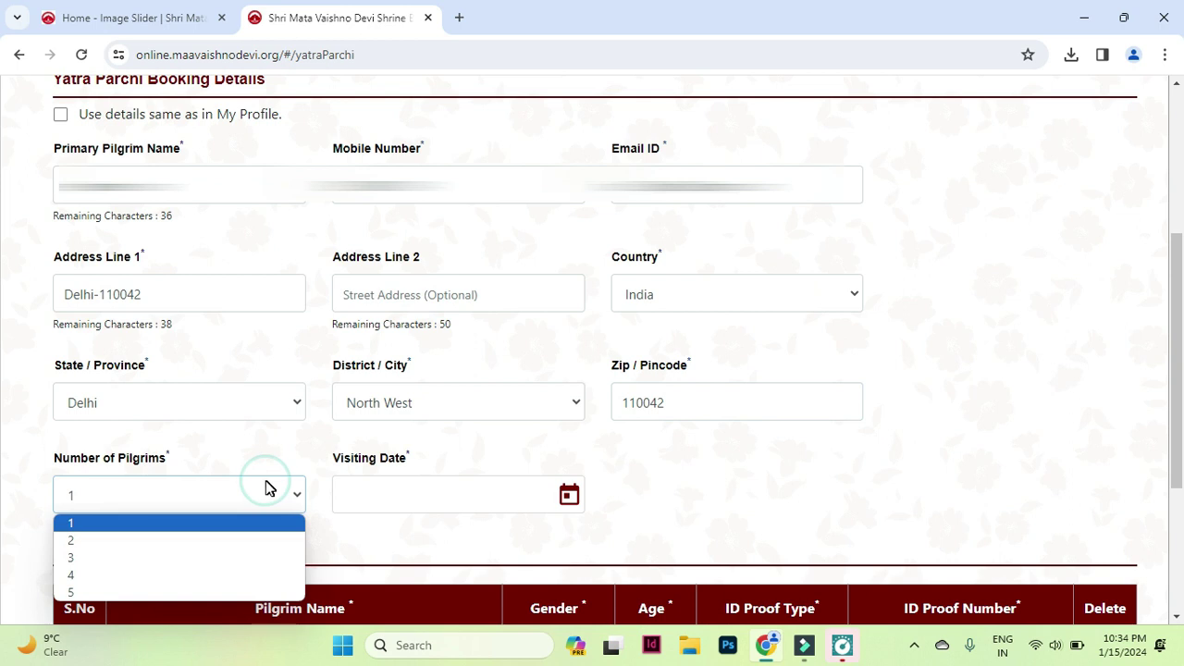
pyautogui.scroll(-1, 266, 487)
pyautogui.click(259, 410)
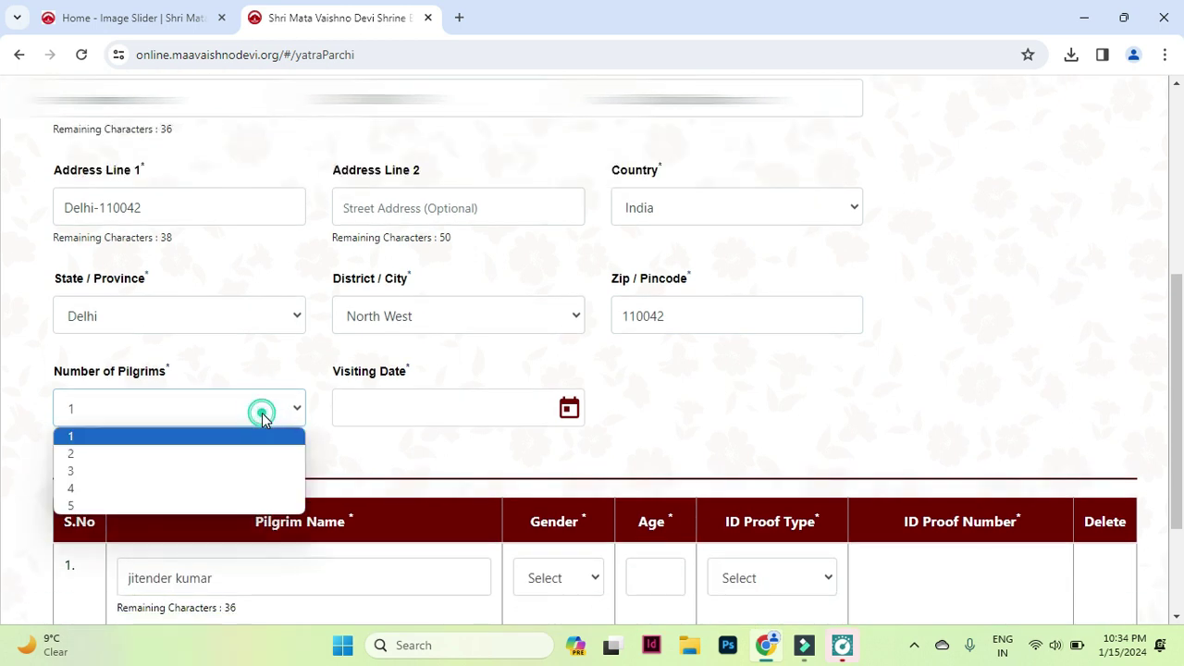
pyautogui.click(192, 473)
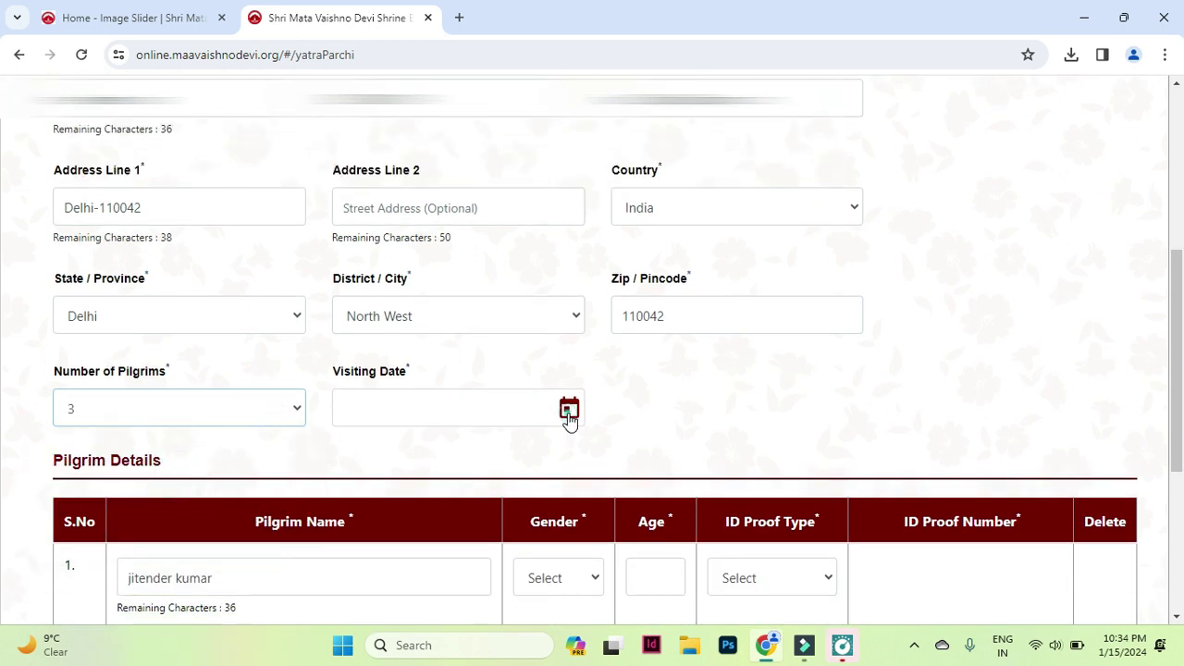
pyautogui.click(569, 413)
pyautogui.click(379, 335)
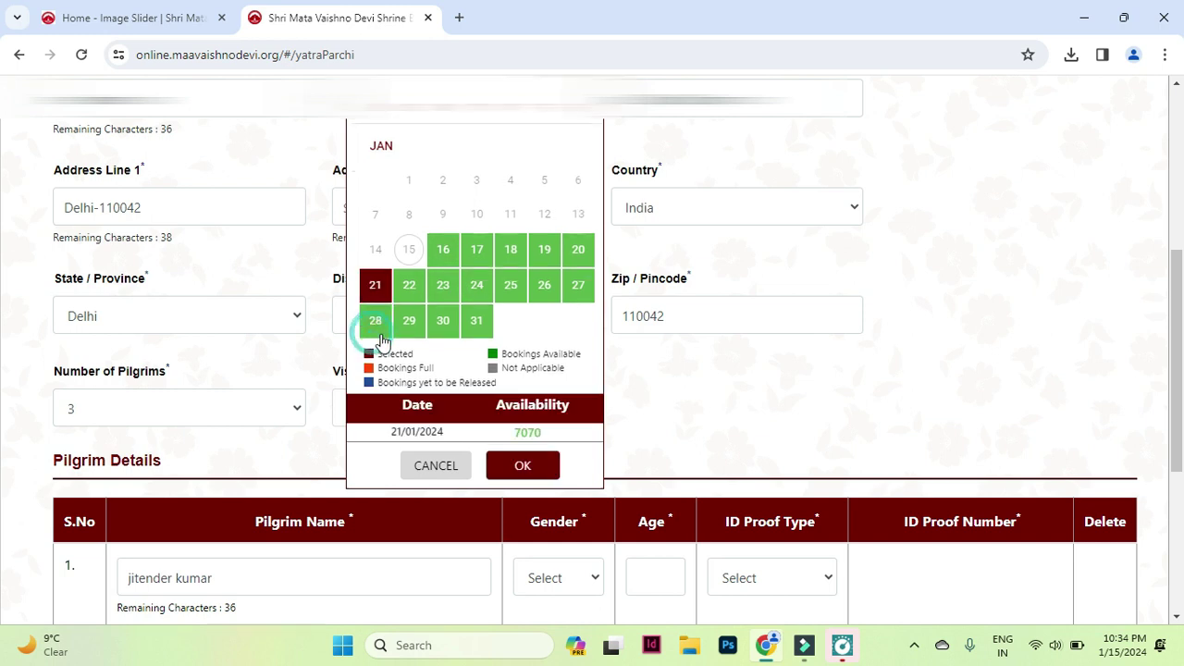
pyautogui.click(527, 465)
pyautogui.scroll(-1, 265, 365)
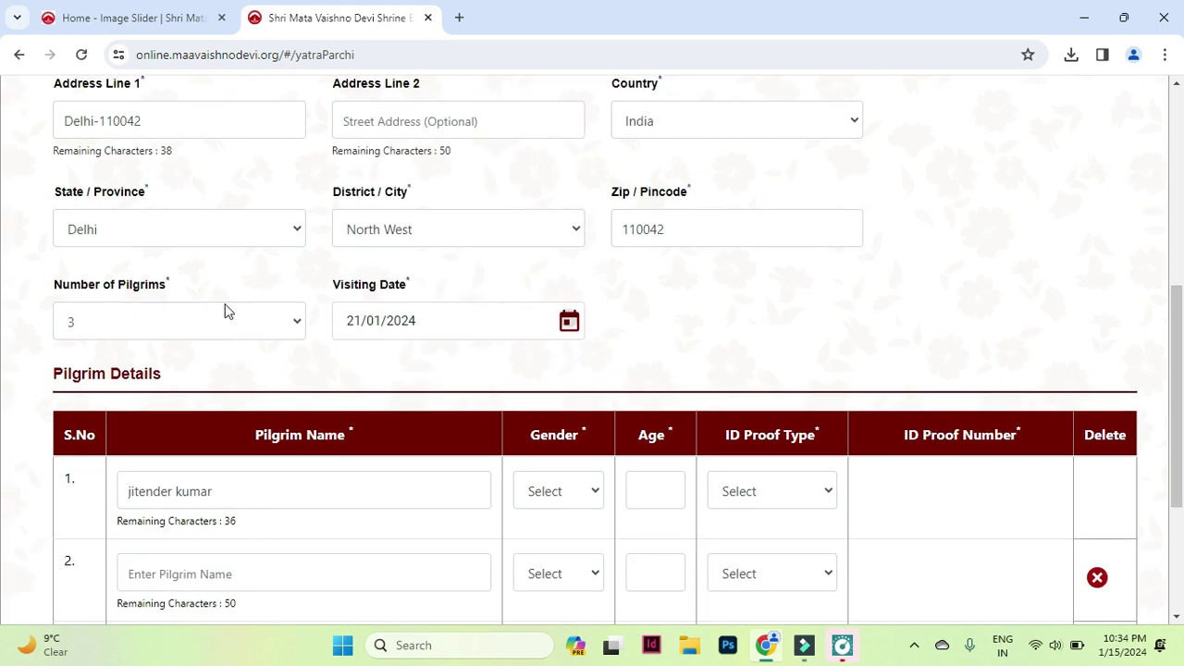
pyautogui.scroll(-2, 253, 324)
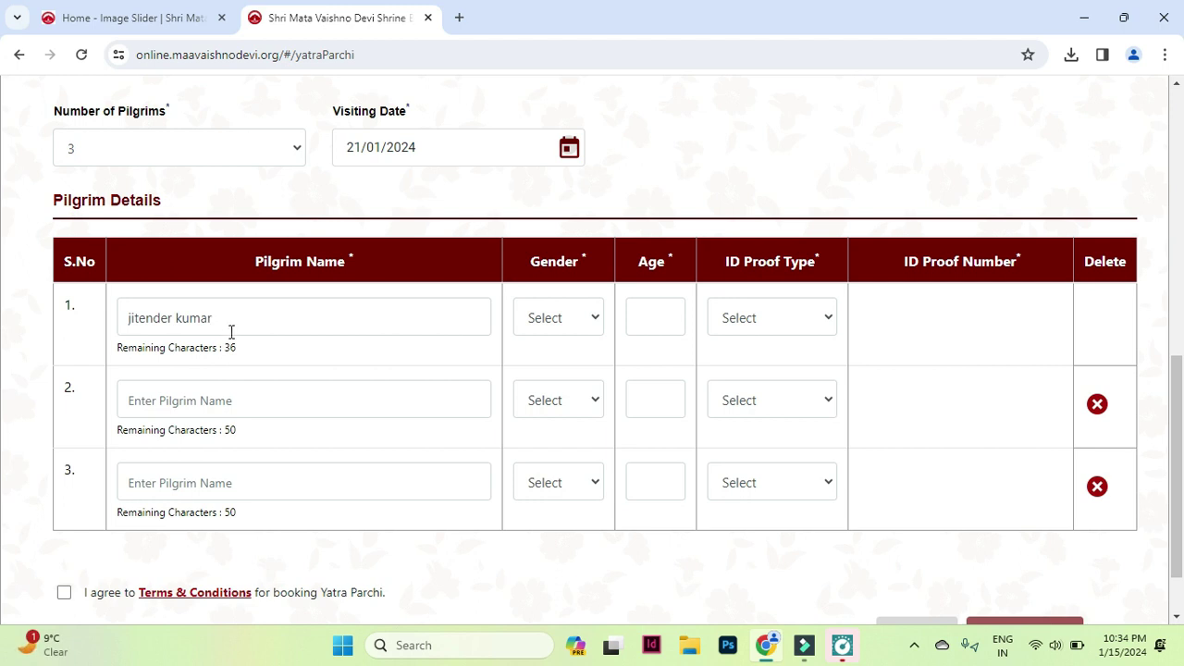
# Set pilgrim row 1 to gender Male and age 28, leaving ID Proof Type empty
pyautogui.click(288, 314)
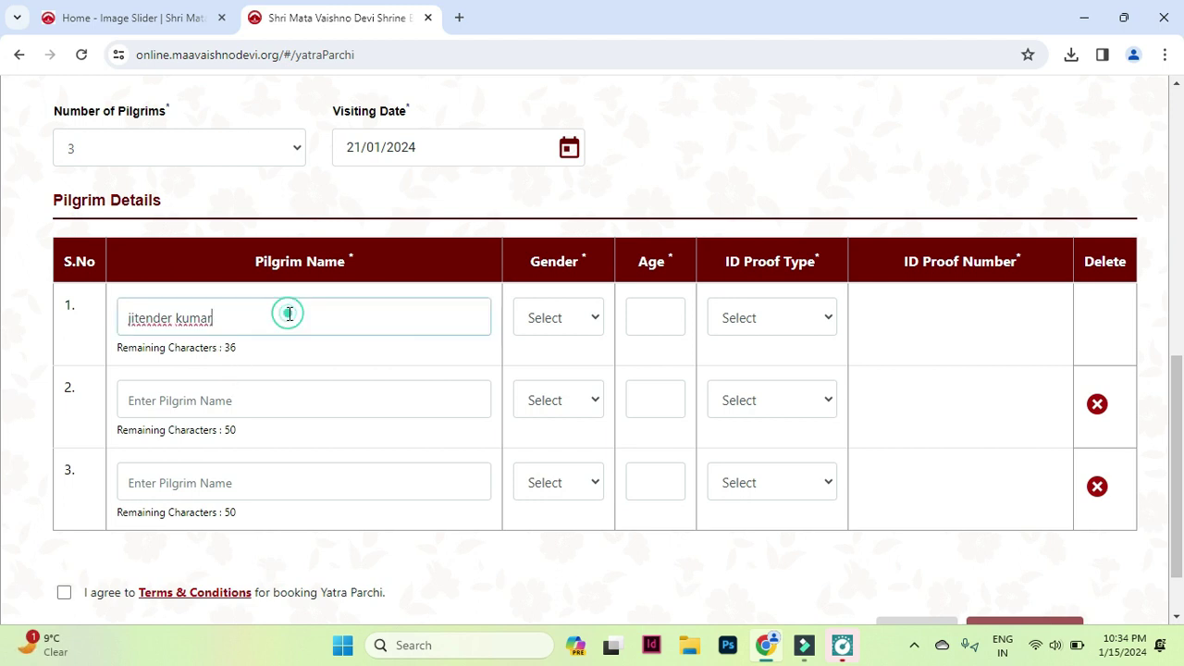
pyautogui.click(666, 313)
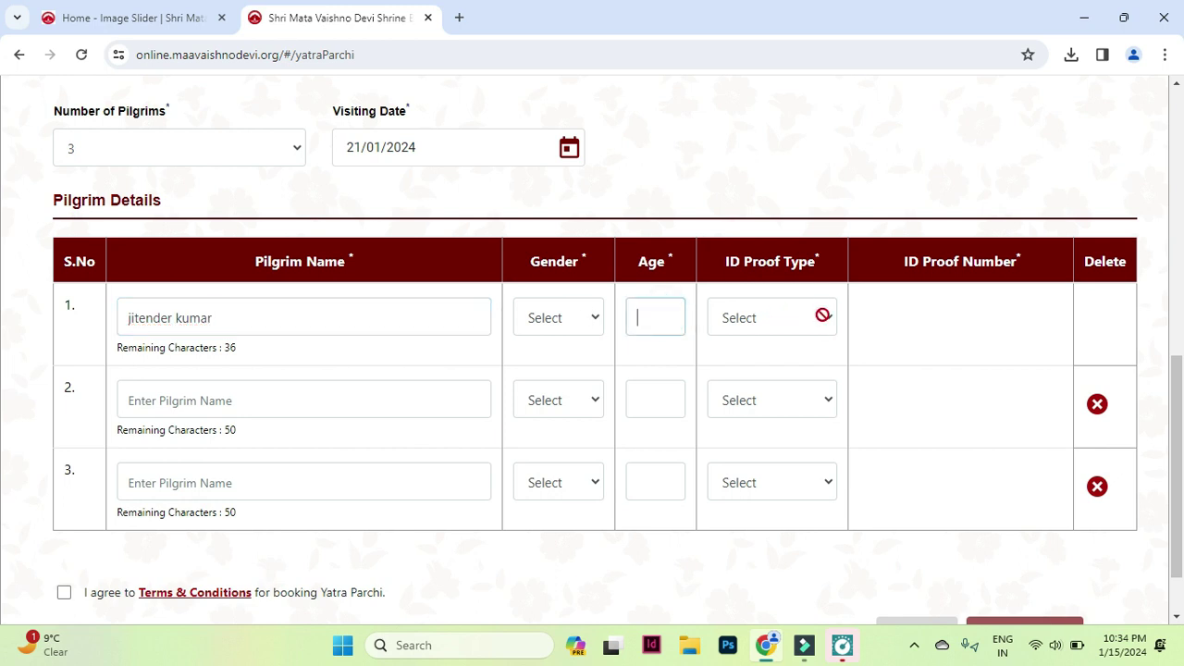
pyautogui.click(579, 319)
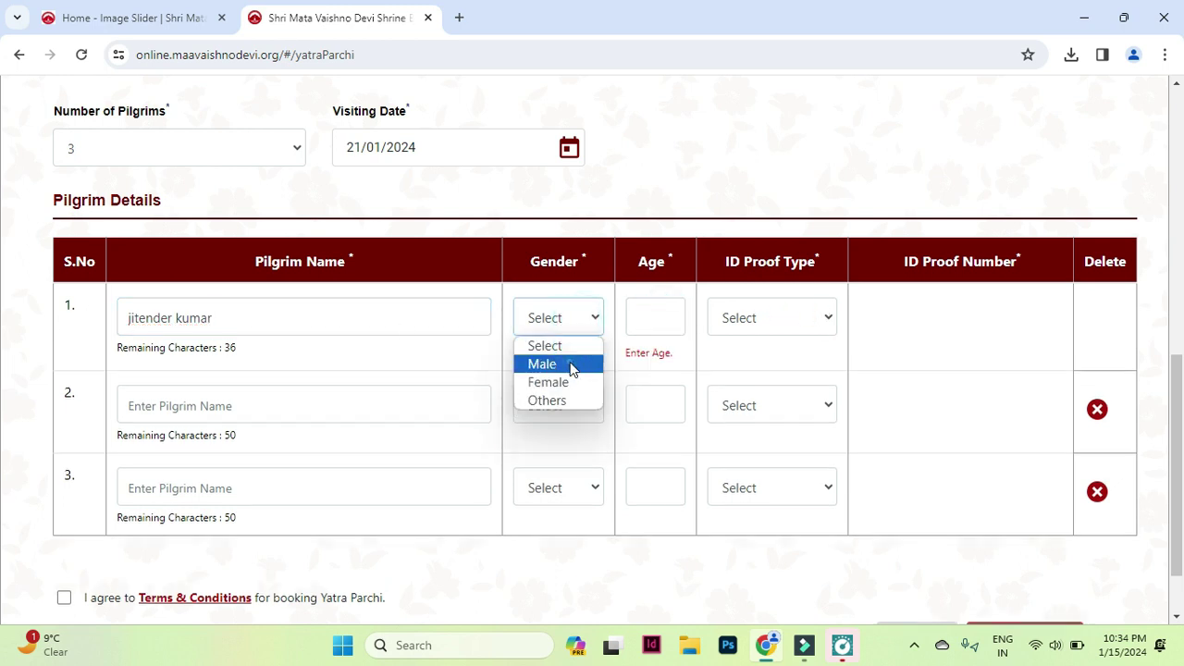
pyautogui.click(570, 366)
pyautogui.click(650, 319)
pyautogui.write('28')
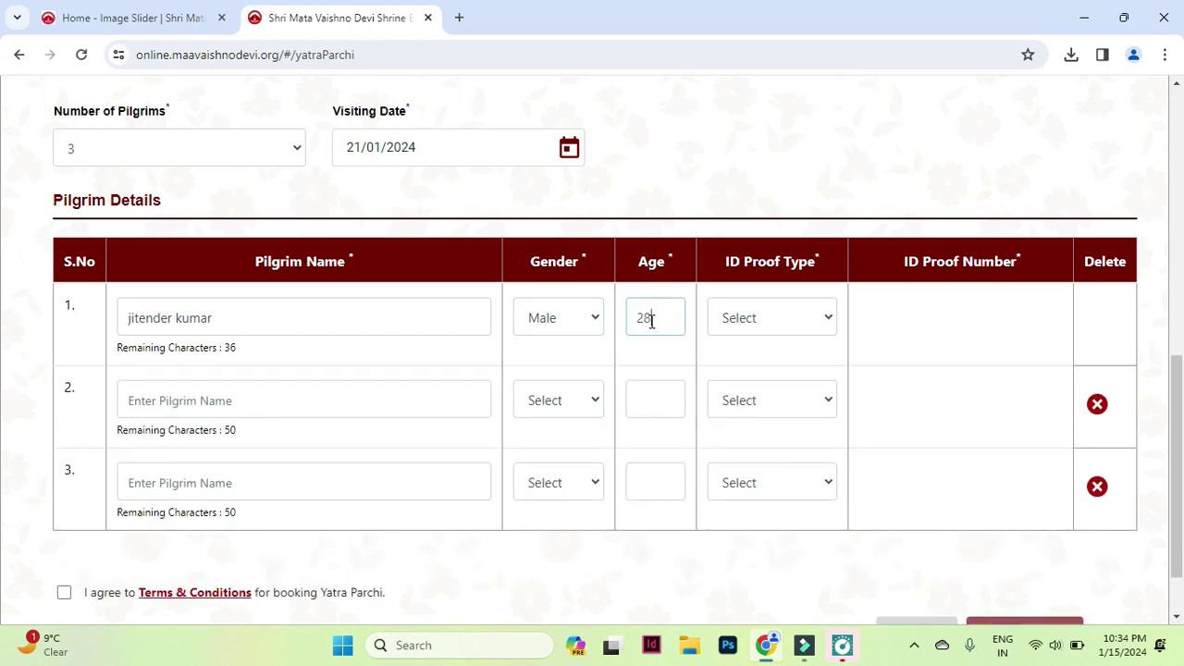
pyautogui.click(799, 318)
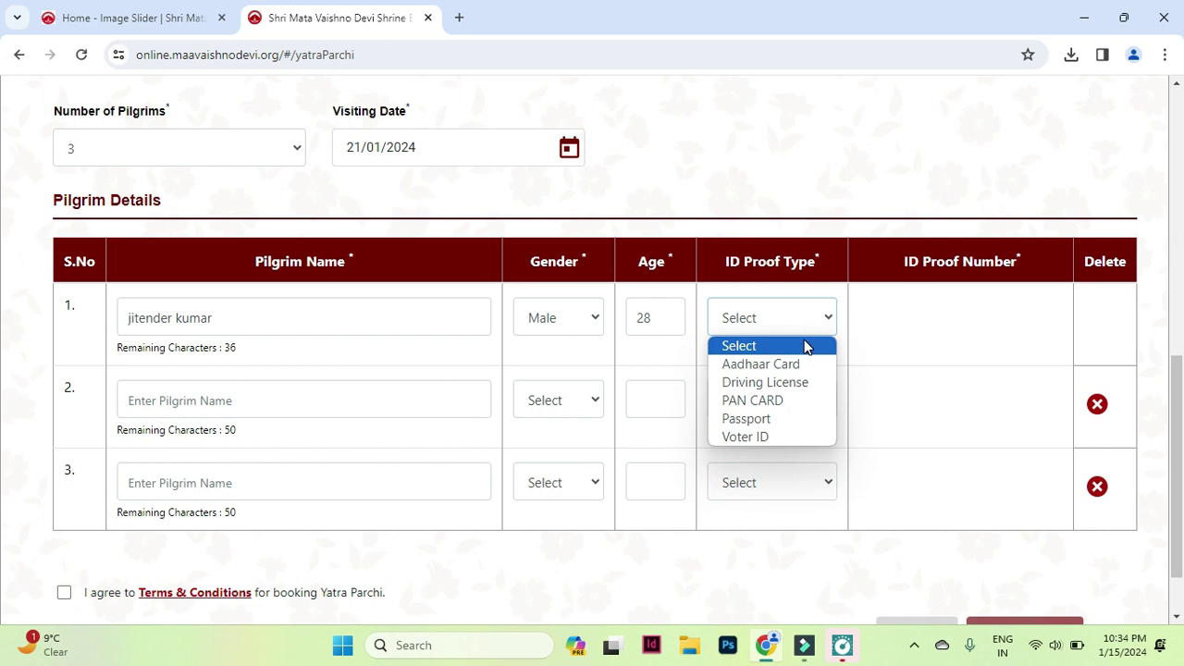
pyautogui.click(673, 584)
pyautogui.scroll(-1, 499, 423)
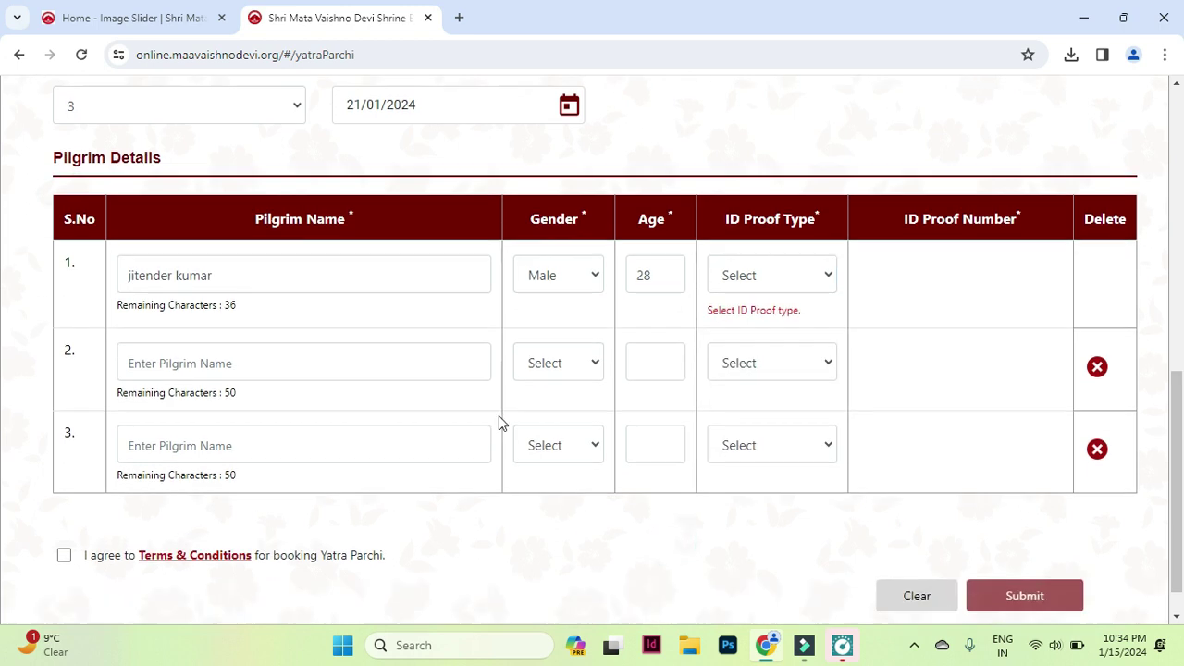
# Tick 'I agree to Terms & Conditions' and review the filled booking details at the top
pyautogui.click(65, 520)
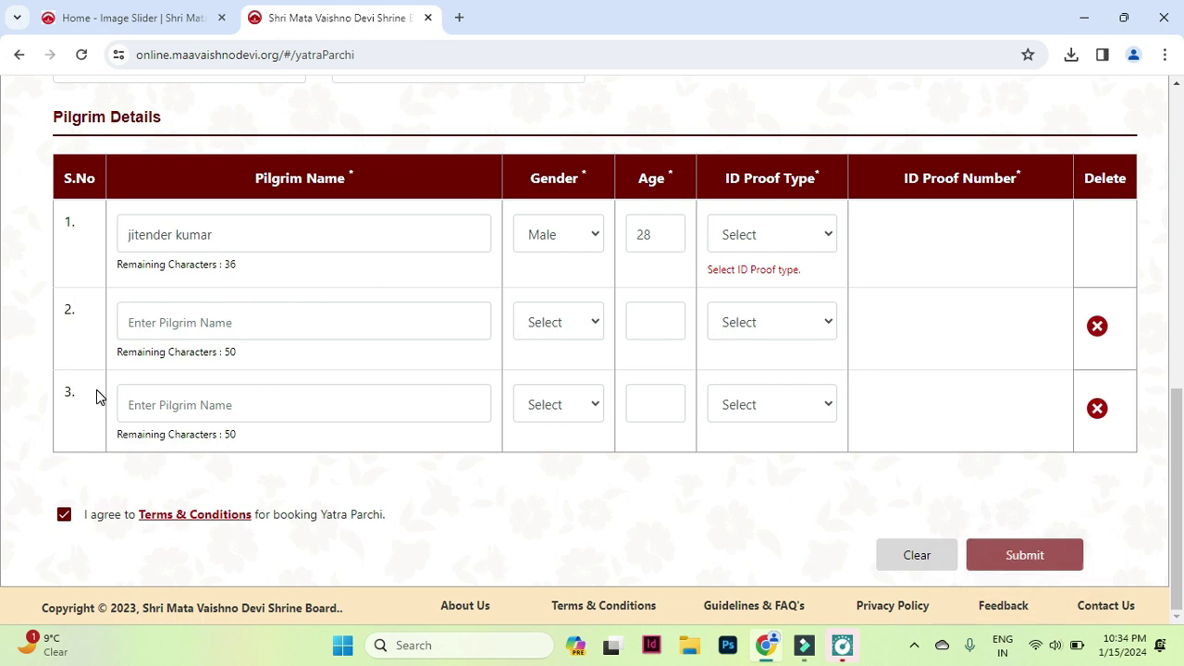
pyautogui.scroll(2, 391, 352)
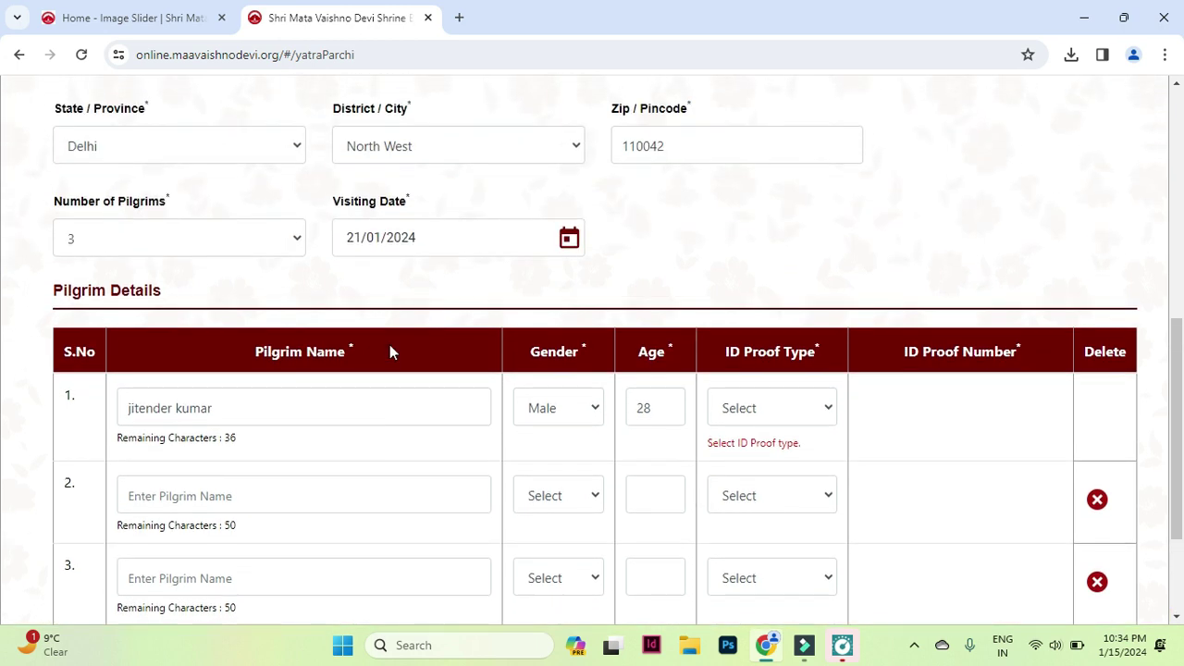
pyautogui.scroll(2, 390, 344)
pyautogui.scroll(2, 390, 344)
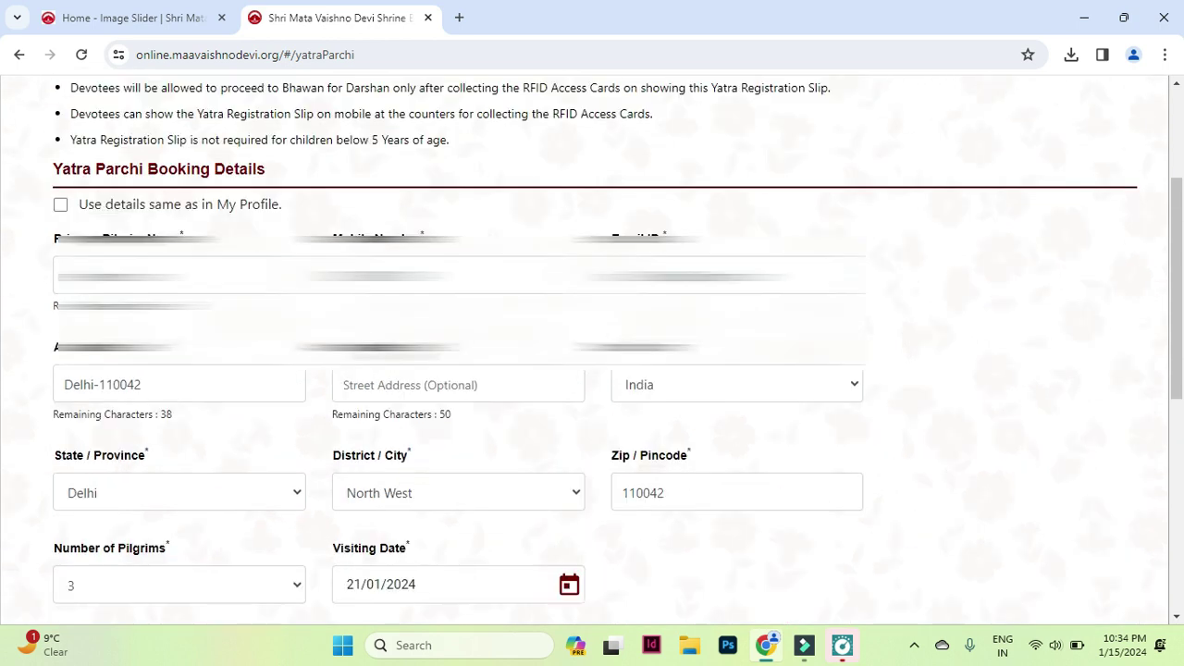
pyautogui.scroll(2, 390, 351)
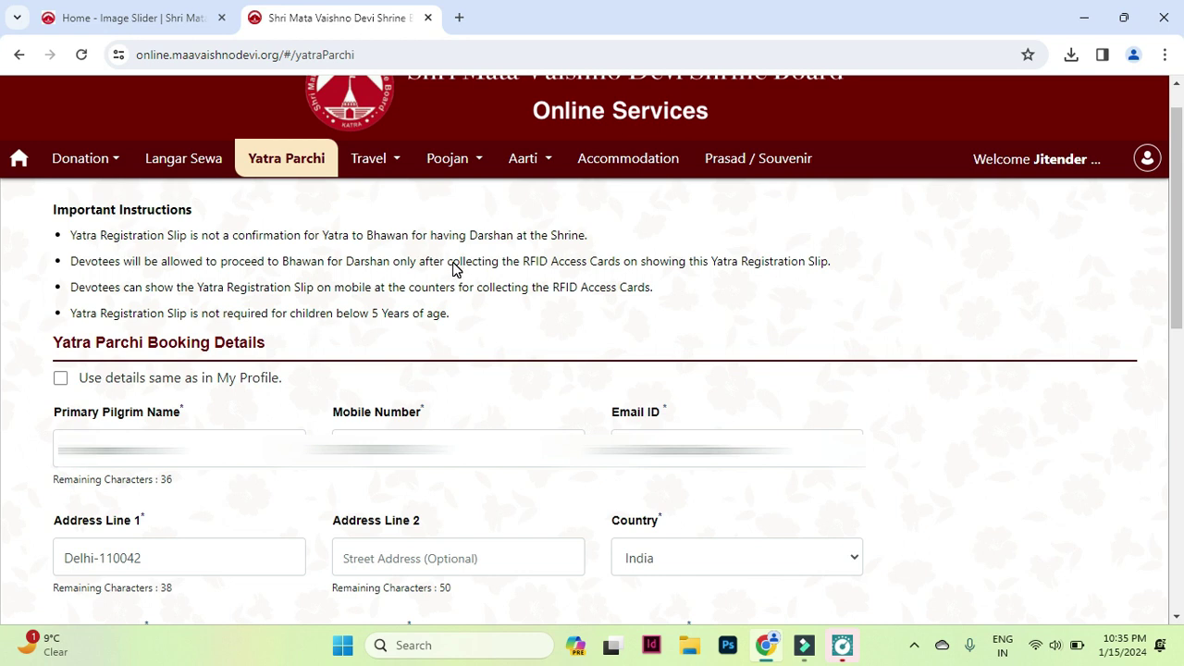
pyautogui.scroll(-1, 444, 270)
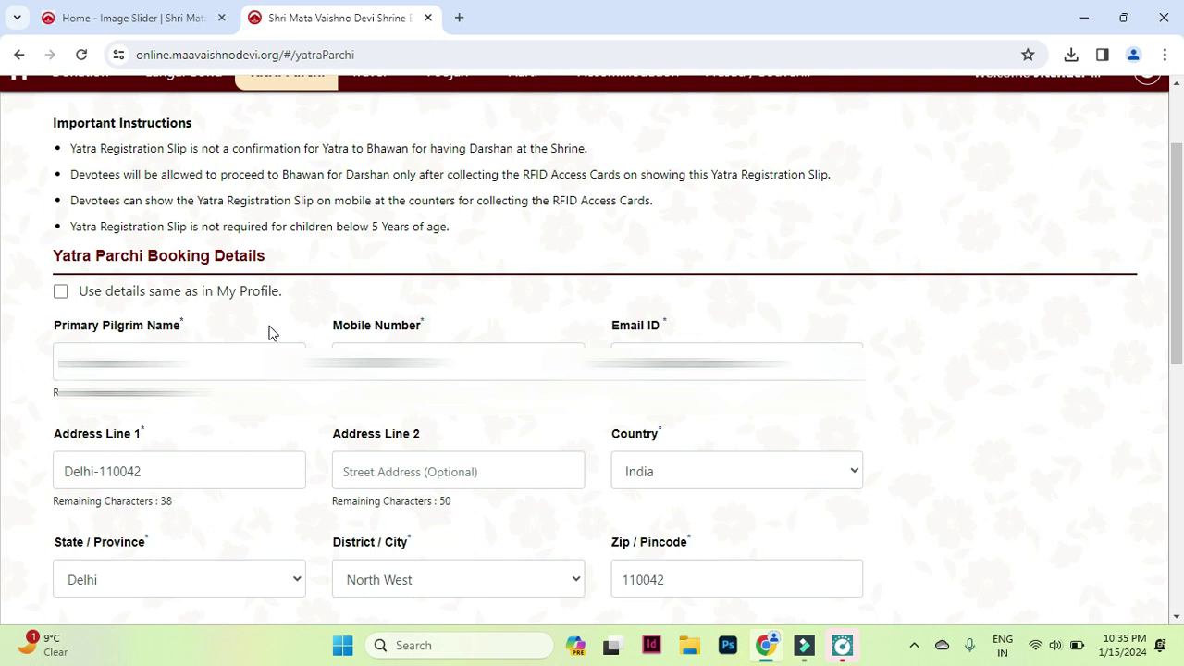
pyautogui.scroll(1, 271, 328)
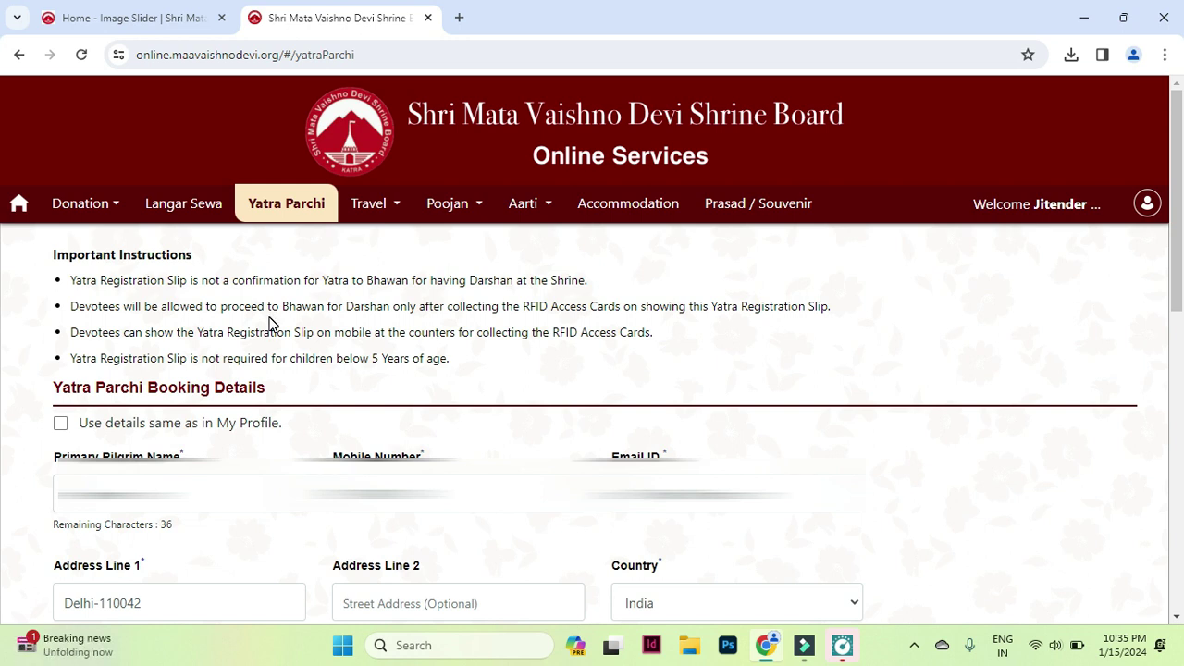
# Go back to the services home page and open the Helicopter booking form
pyautogui.hotkey('alt', 'Left')
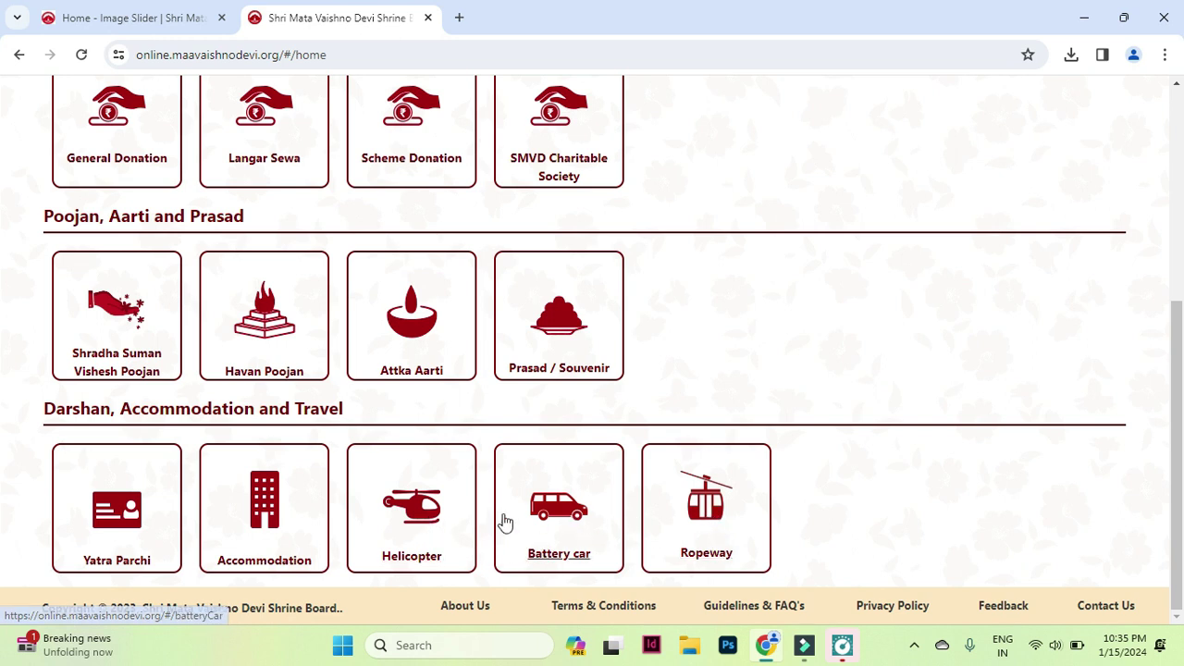
pyautogui.click(408, 498)
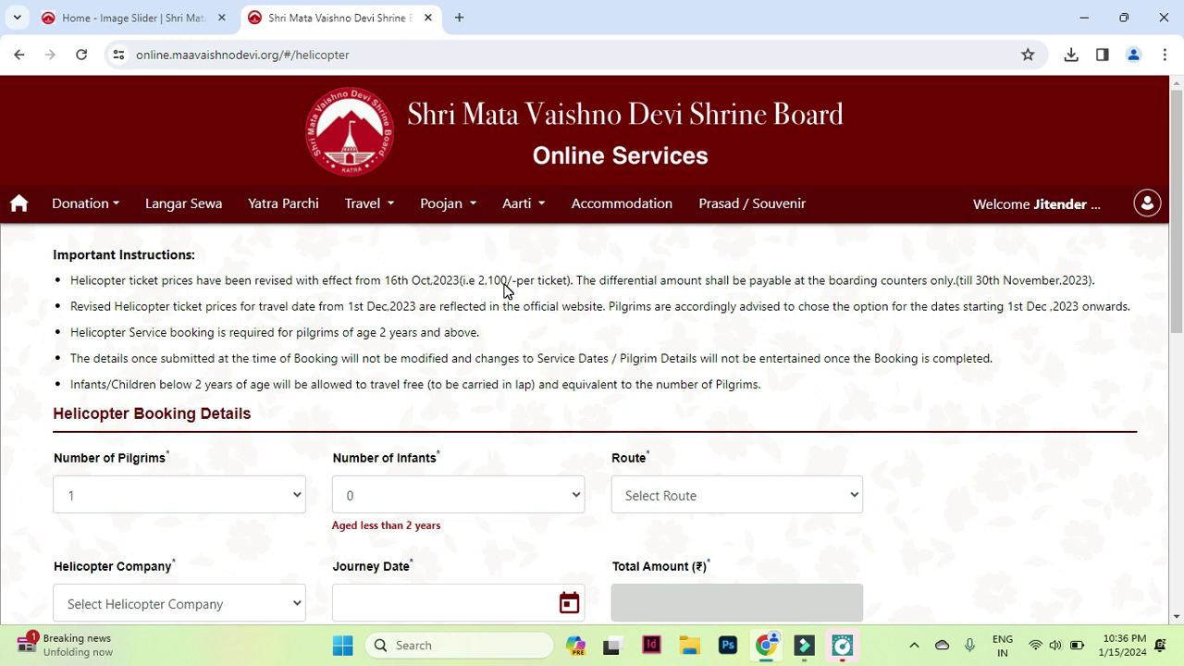
pyautogui.scroll(-2, 505, 289)
# Choose 2 pilgrims, 0 infants, the Katra-Sanjhichatt route and Himalayan Heli Services
pyautogui.click(247, 317)
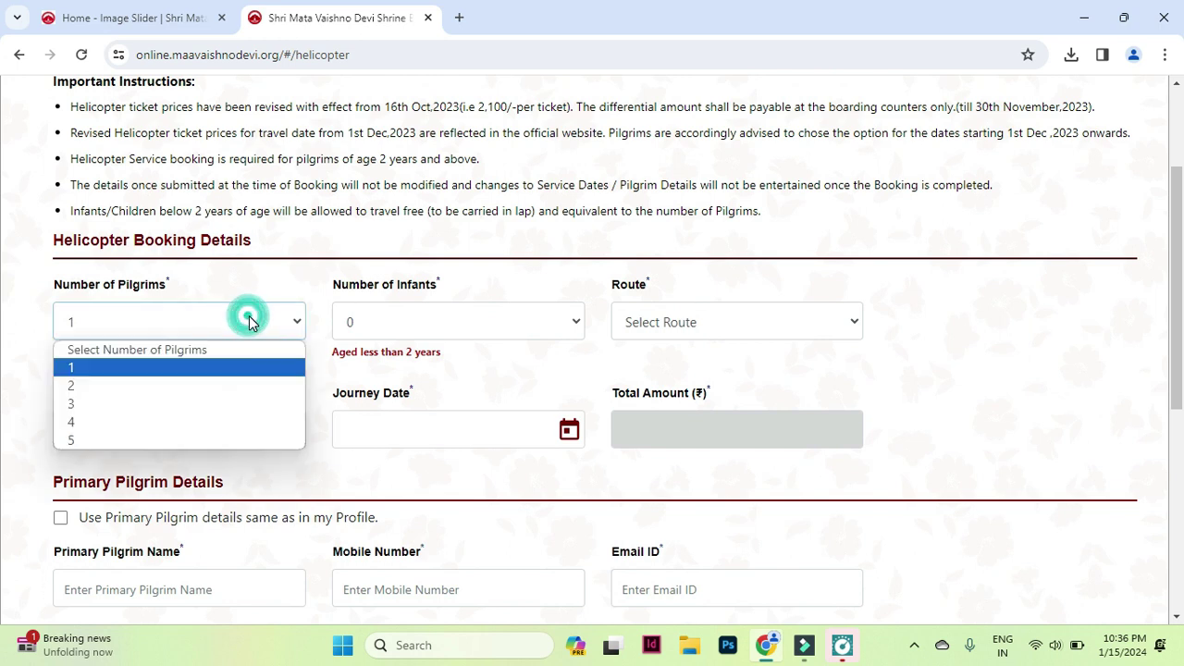
pyautogui.click(148, 386)
pyautogui.click(553, 321)
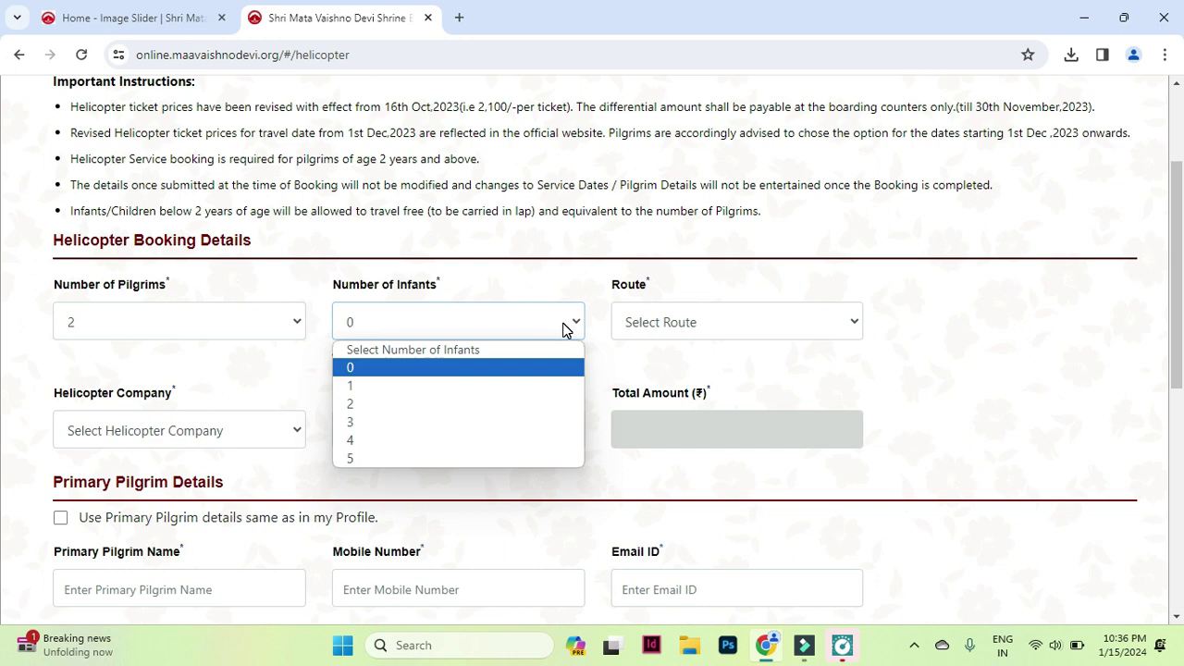
pyautogui.click(565, 326)
pyautogui.click(720, 323)
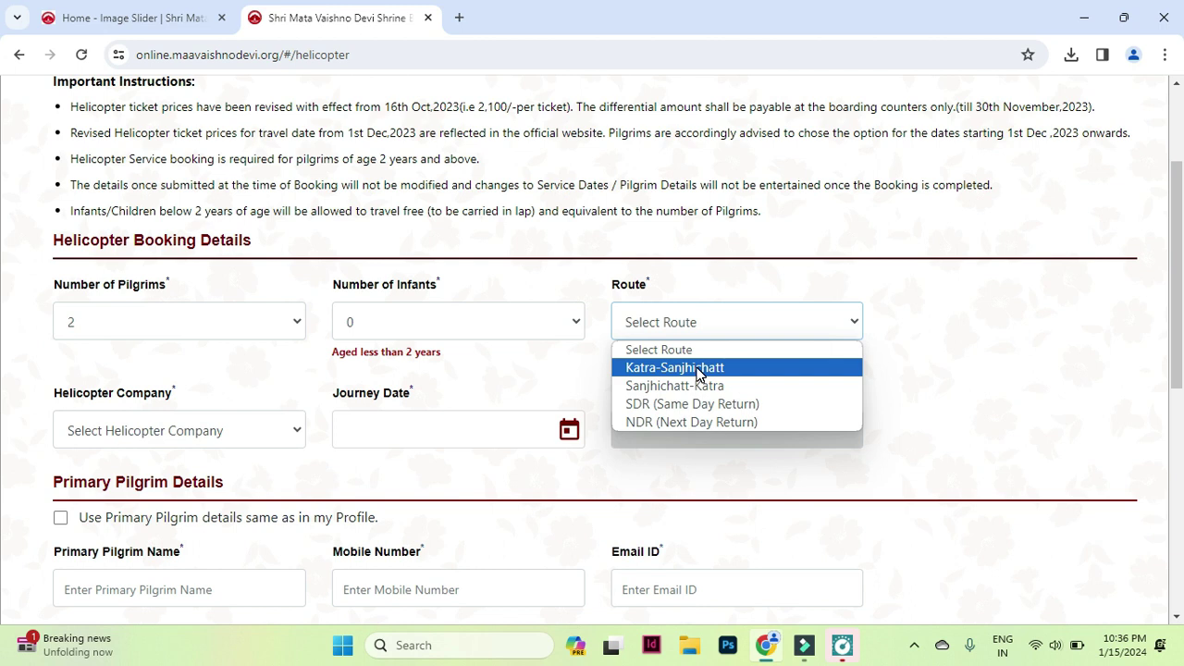
pyautogui.click(700, 370)
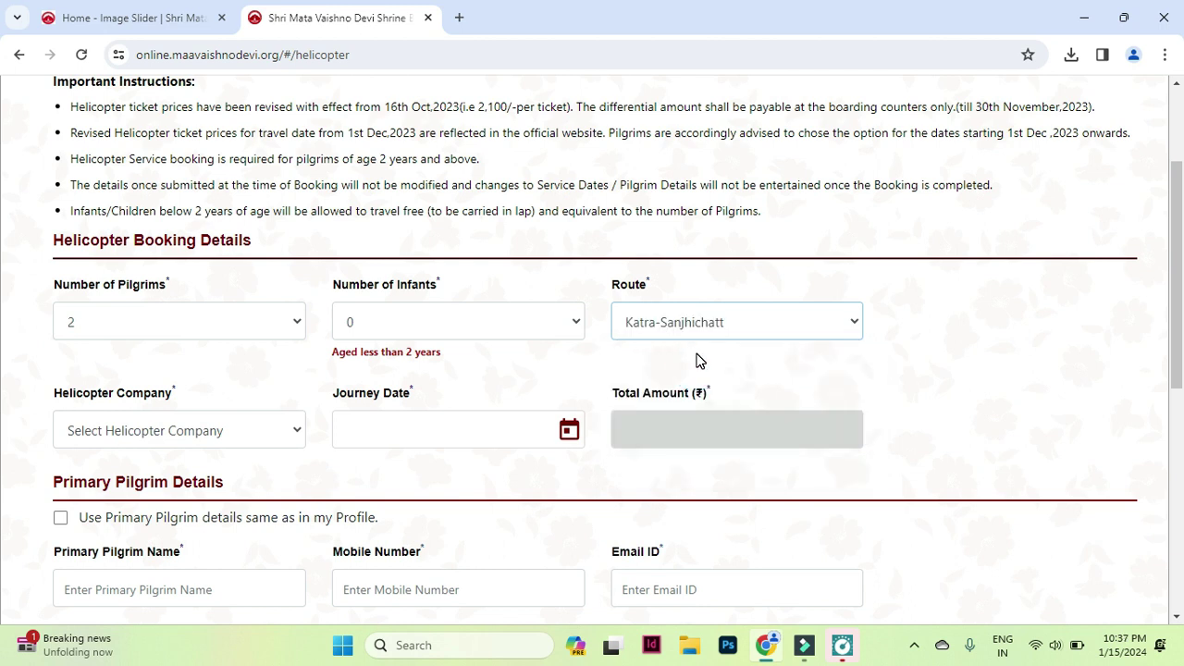
pyautogui.click(268, 431)
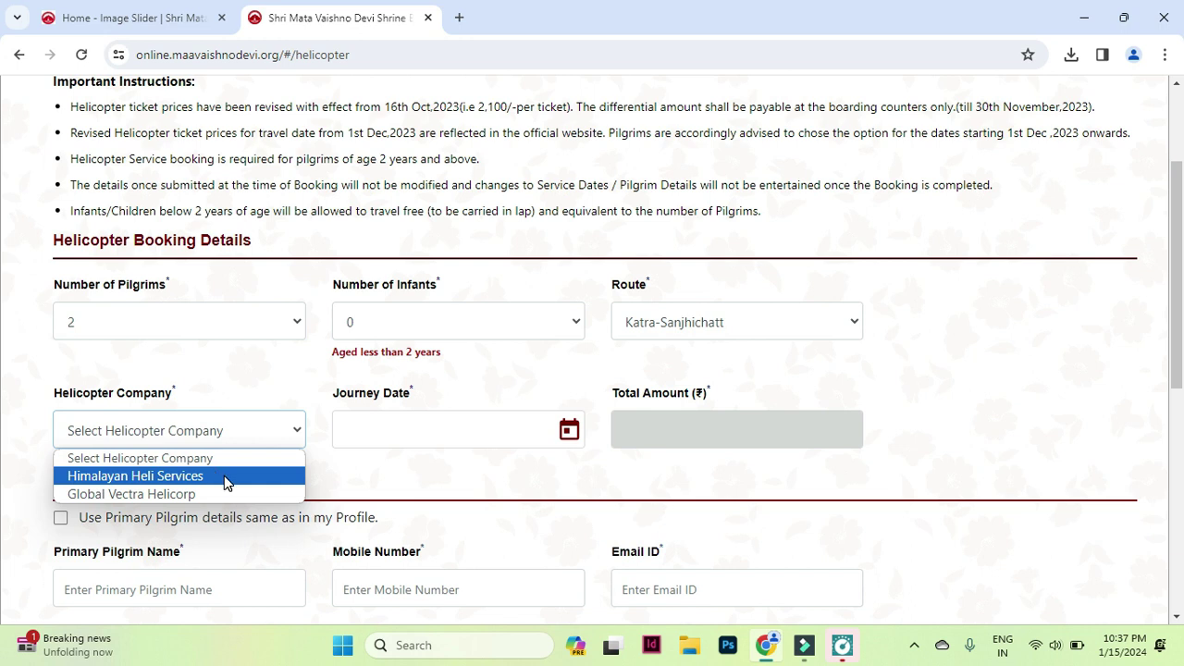
pyautogui.click(202, 481)
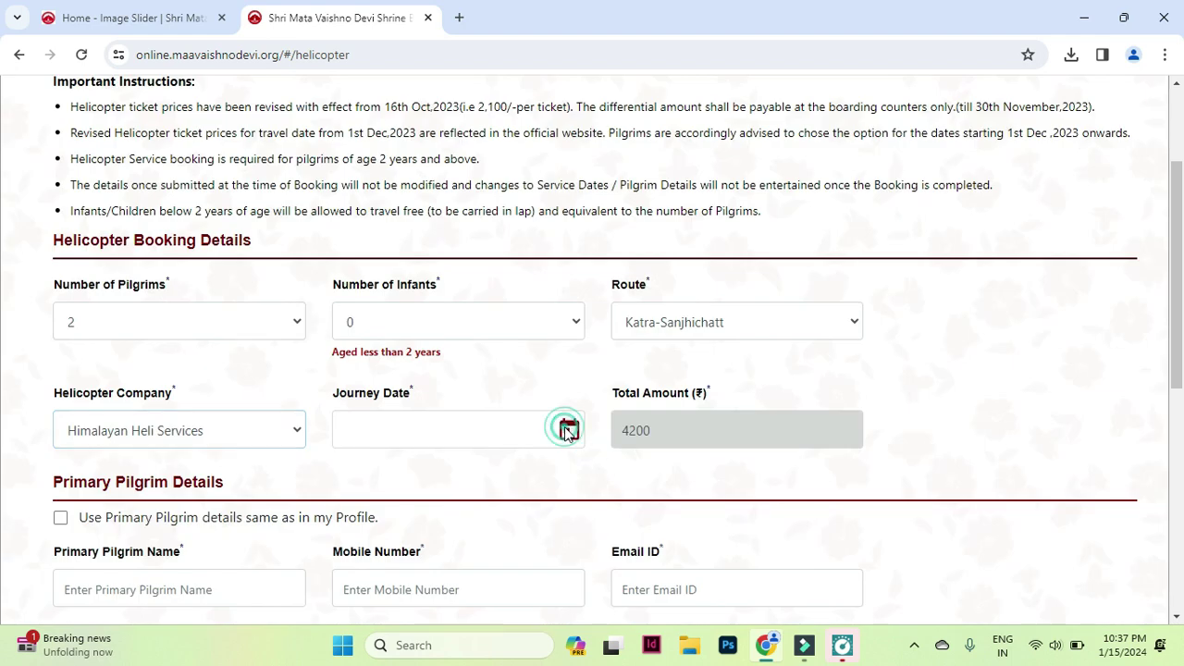
pyautogui.click(568, 429)
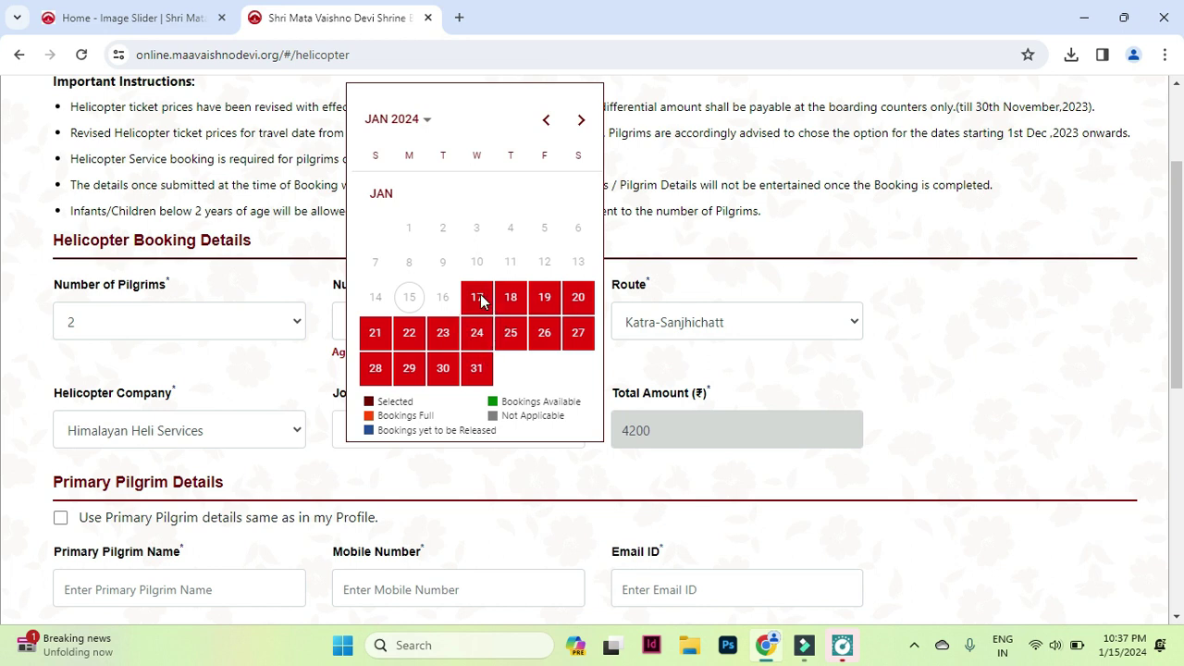
pyautogui.click(580, 120)
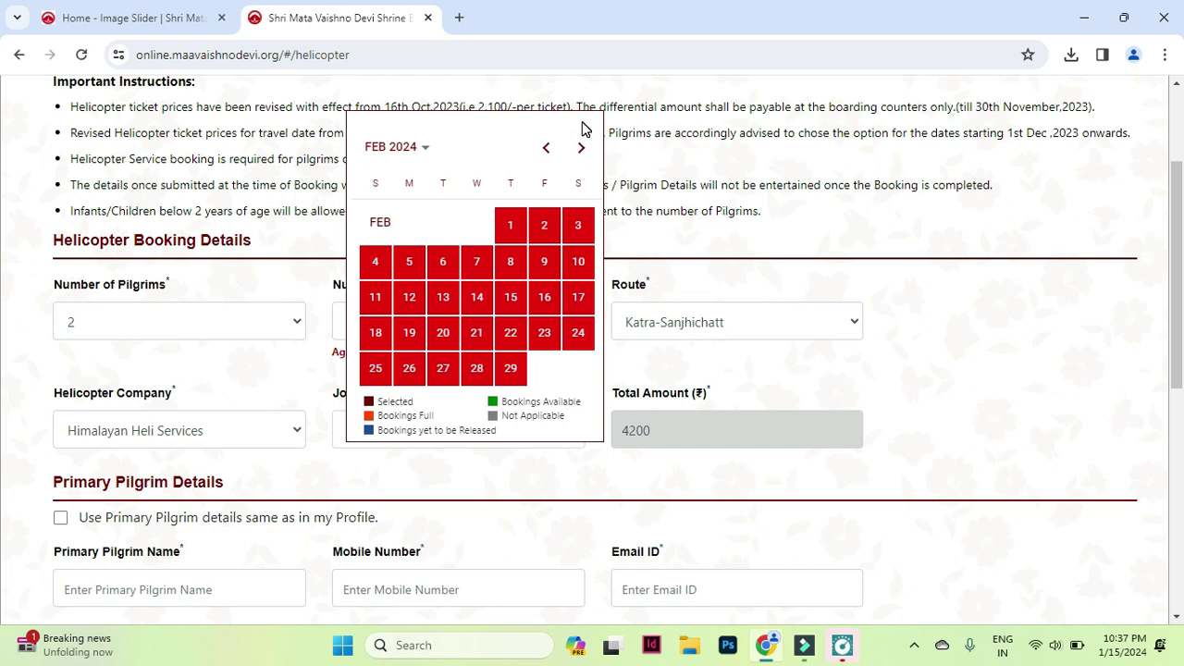
pyautogui.click(582, 150)
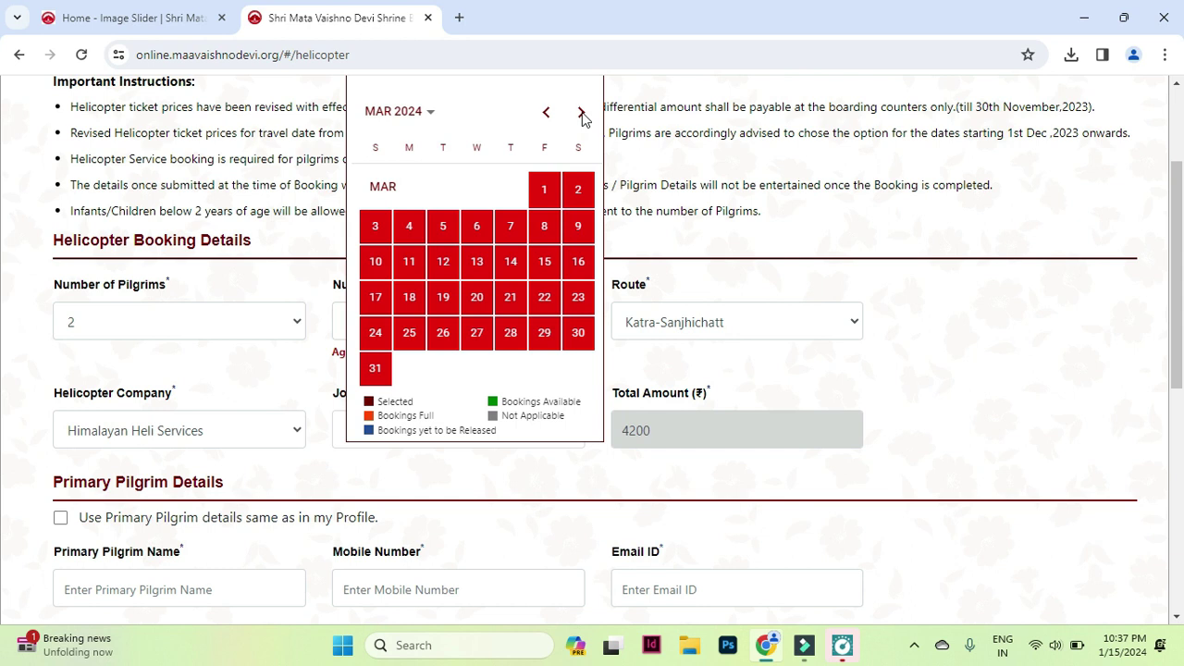
pyautogui.click(582, 113)
pyautogui.click(545, 113)
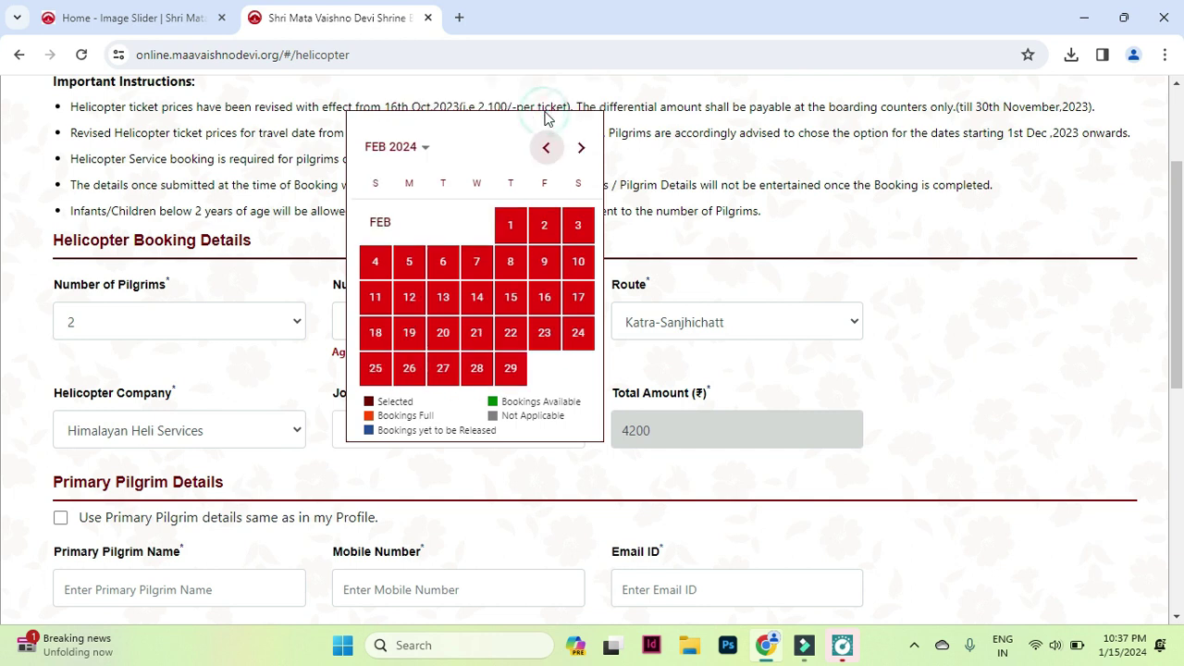
pyautogui.click(545, 148)
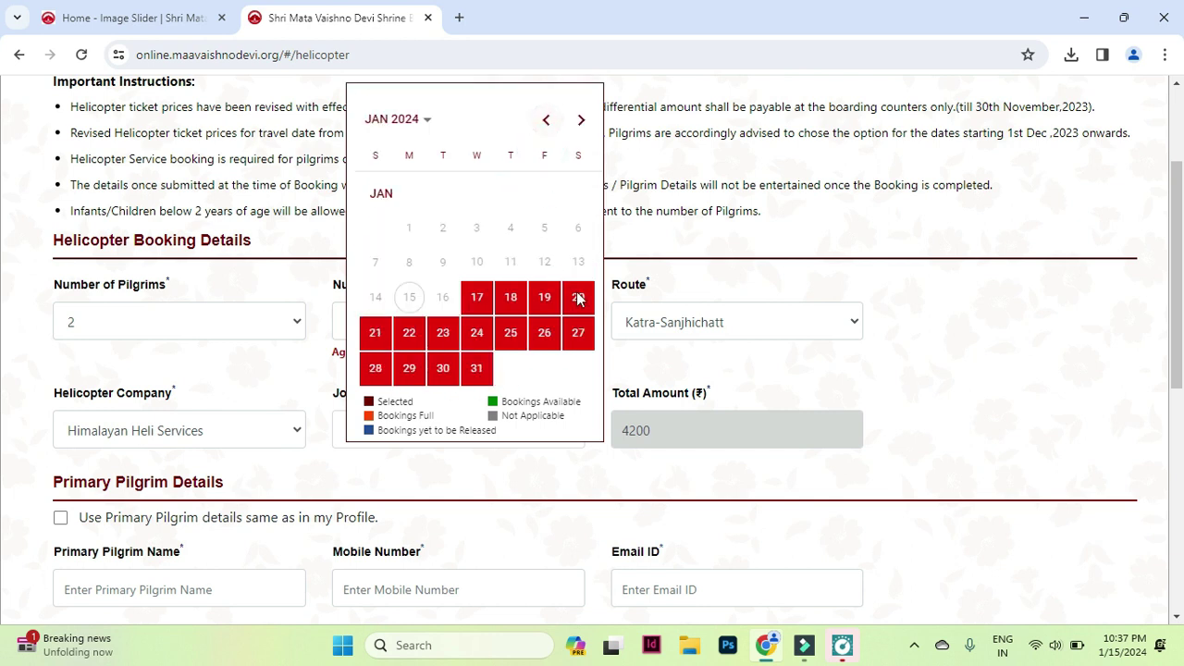
pyautogui.click(677, 365)
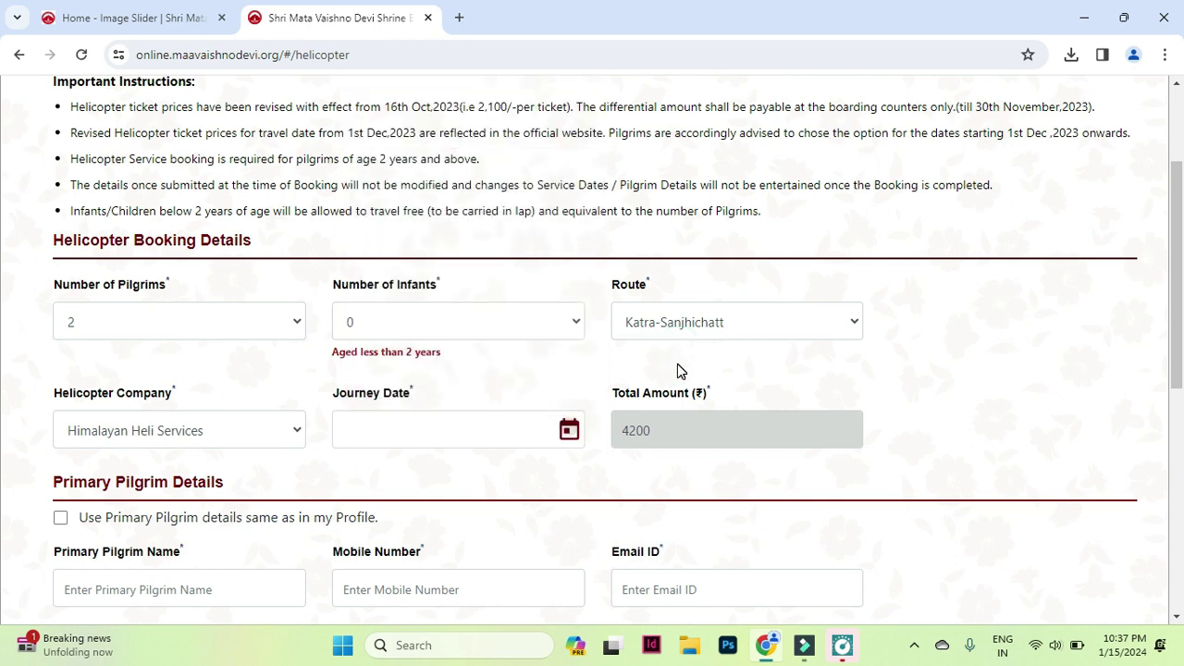
pyautogui.scroll(-1, 677, 370)
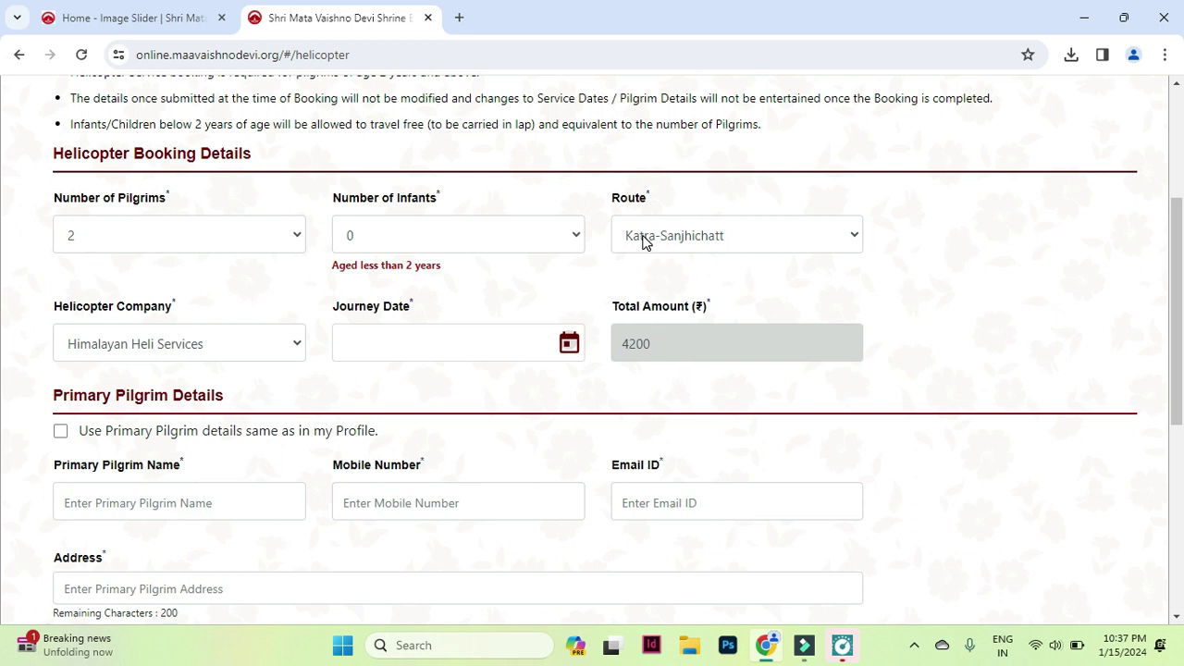
# Change the helicopter booking to 1 pilgrim, SDR (Same Day Return) route and Himalayan Heli Services
pyautogui.click(269, 236)
pyautogui.click(232, 281)
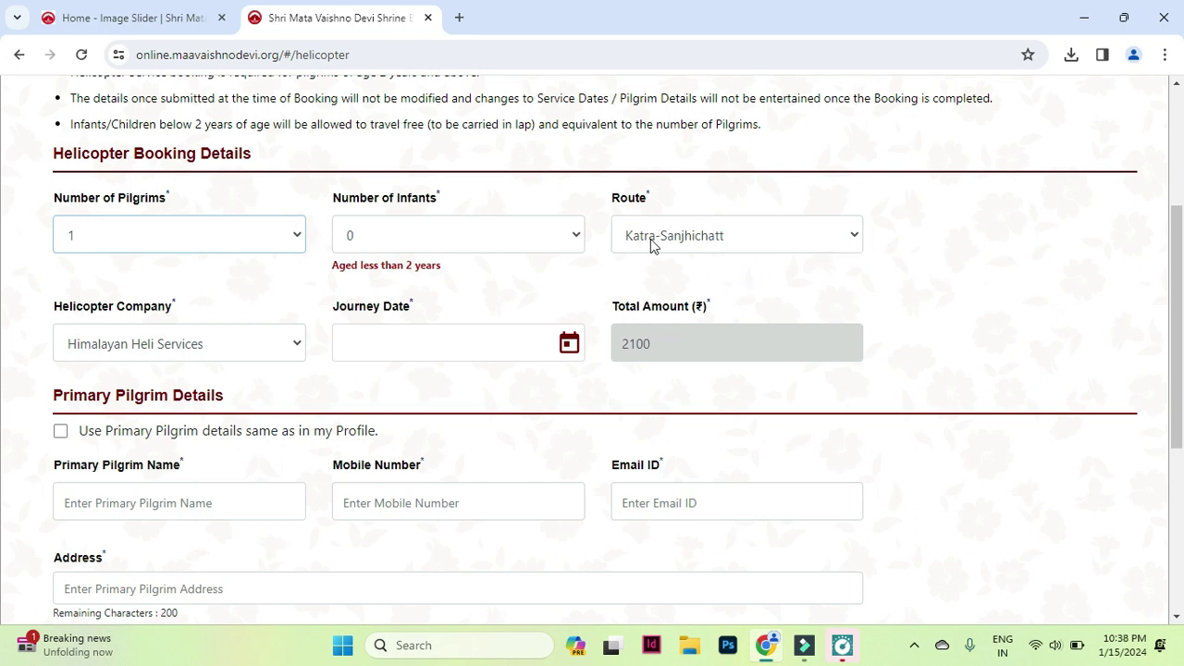
pyautogui.click(782, 243)
pyautogui.click(749, 317)
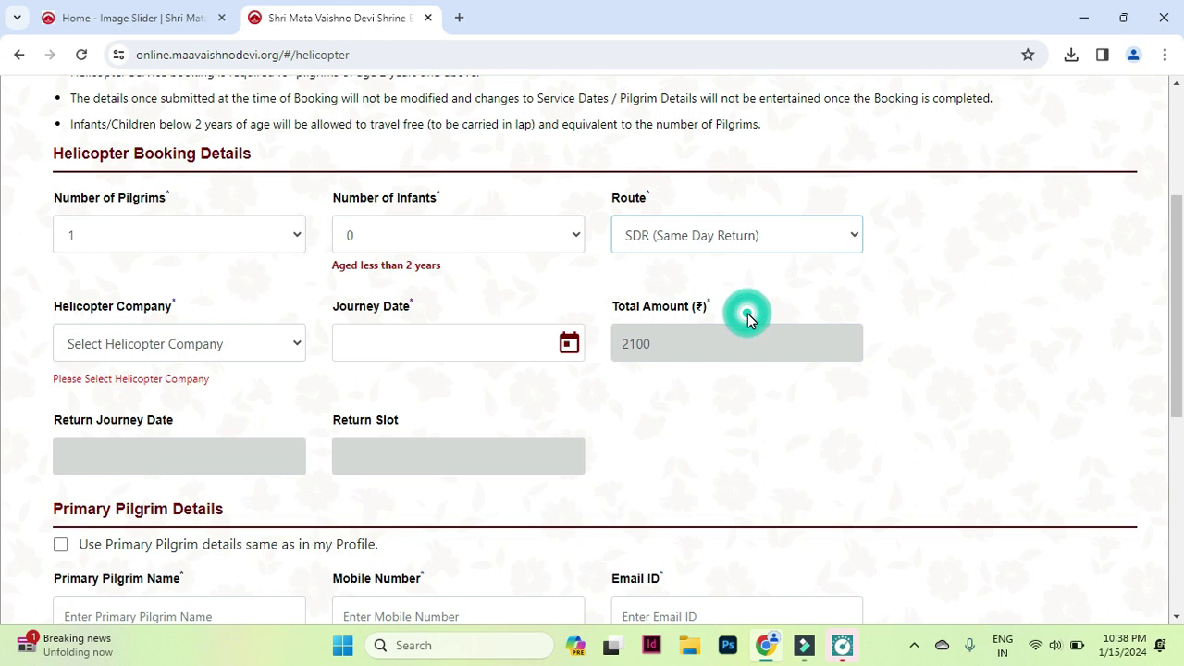
pyautogui.click(272, 343)
pyautogui.click(224, 388)
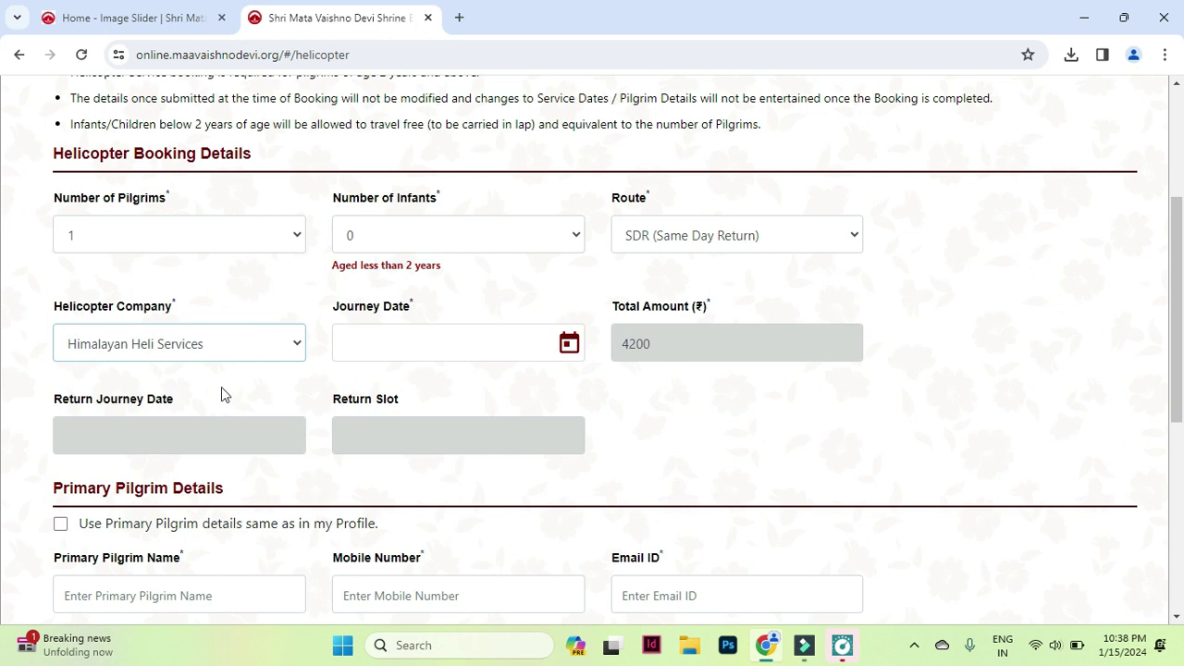
pyautogui.scroll(-4, 227, 375)
pyautogui.scroll(2, 231, 370)
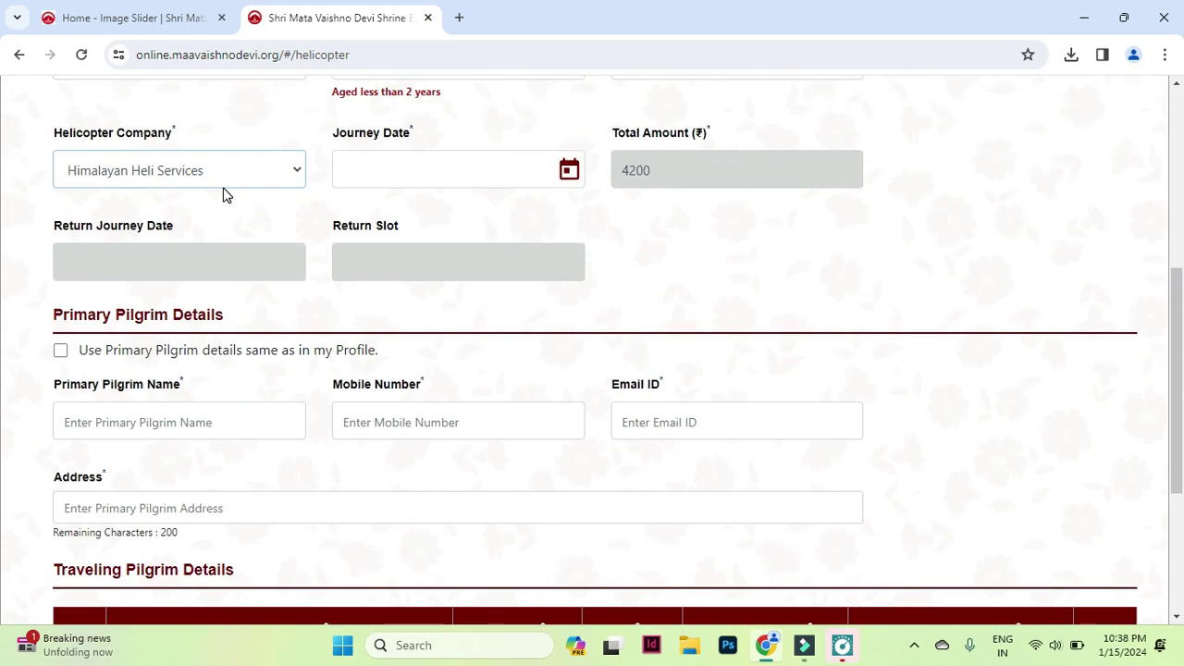
pyautogui.scroll(-2, 207, 273)
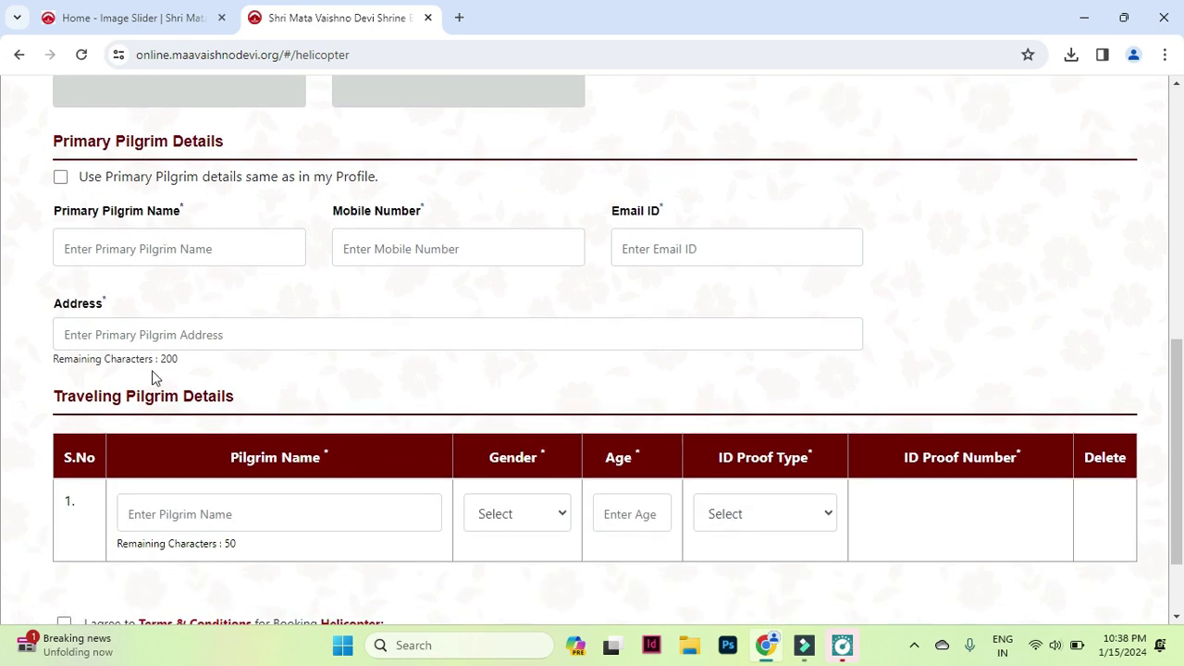
pyautogui.scroll(-2, 207, 486)
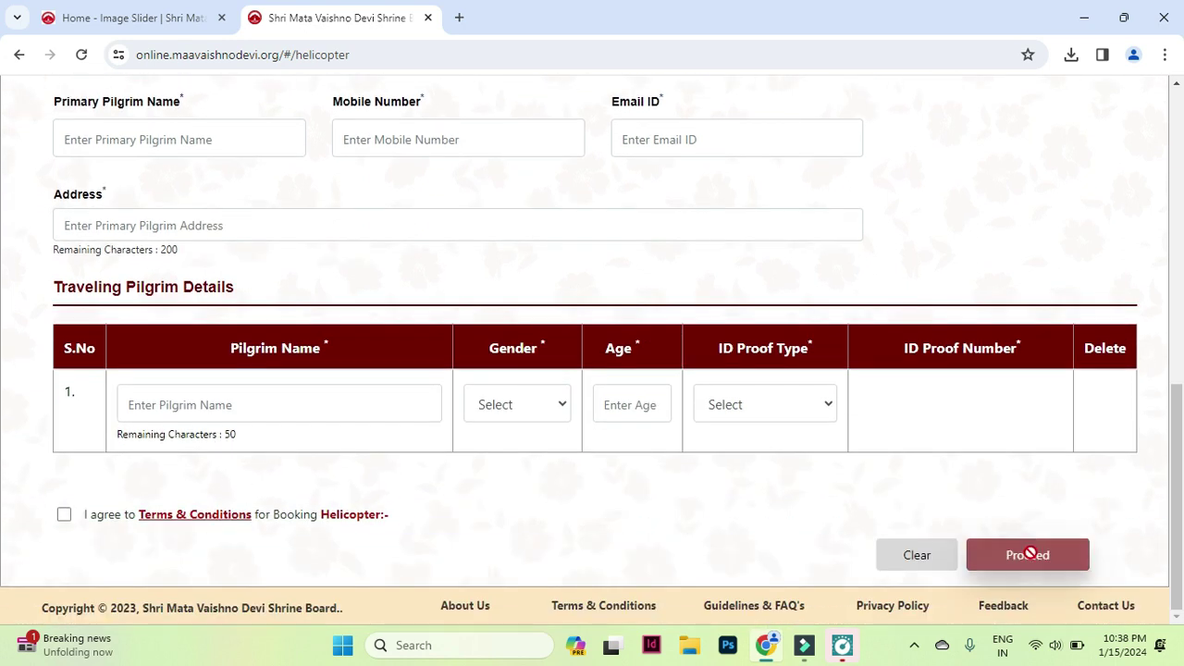
pyautogui.scroll(4, 5, 282)
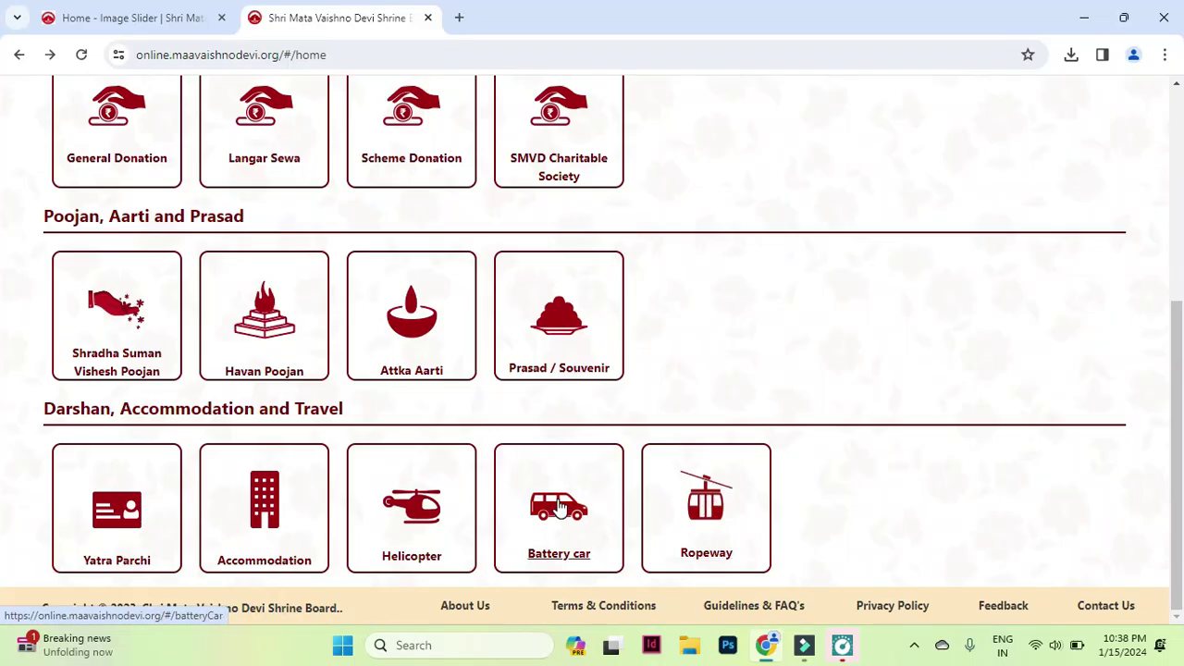
# Open the Battery Car booking form, keeping 1 pilgrim and 1 child
pyautogui.click(559, 504)
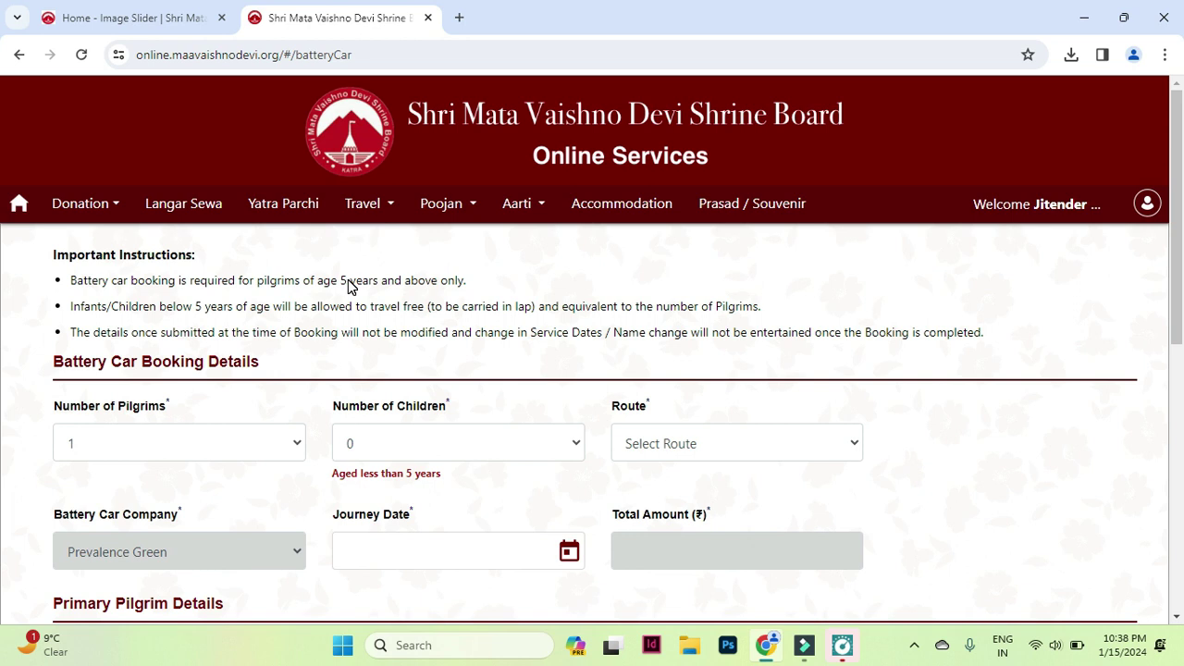
pyautogui.scroll(-2, 349, 286)
pyautogui.click(283, 269)
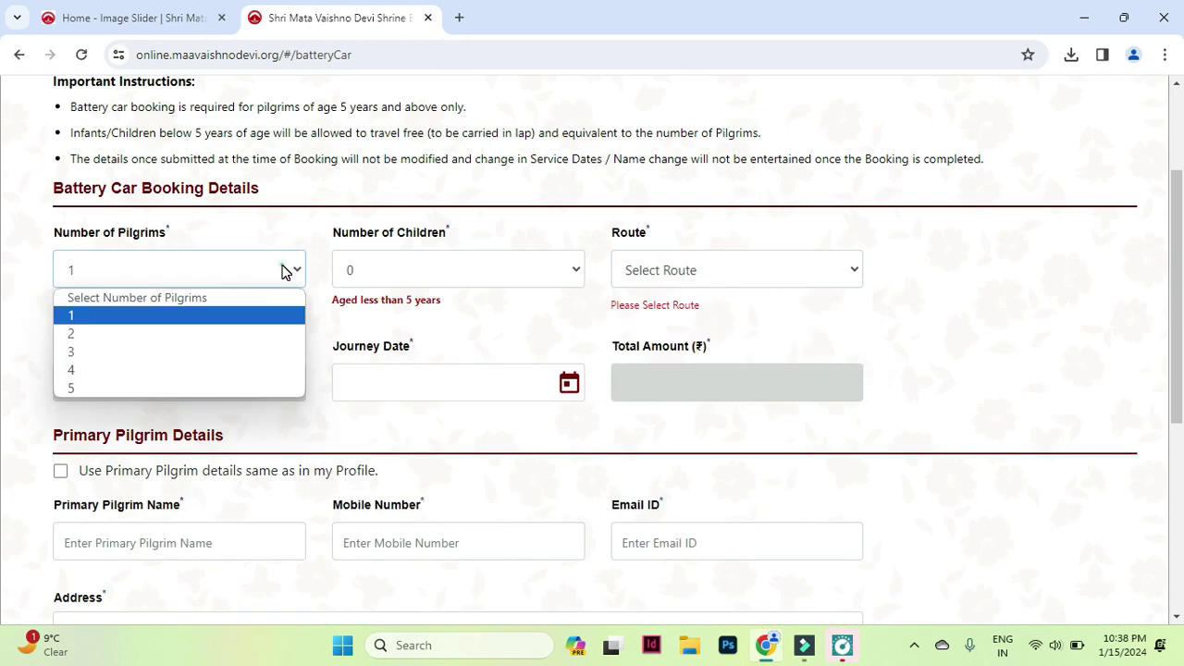
pyautogui.click(293, 270)
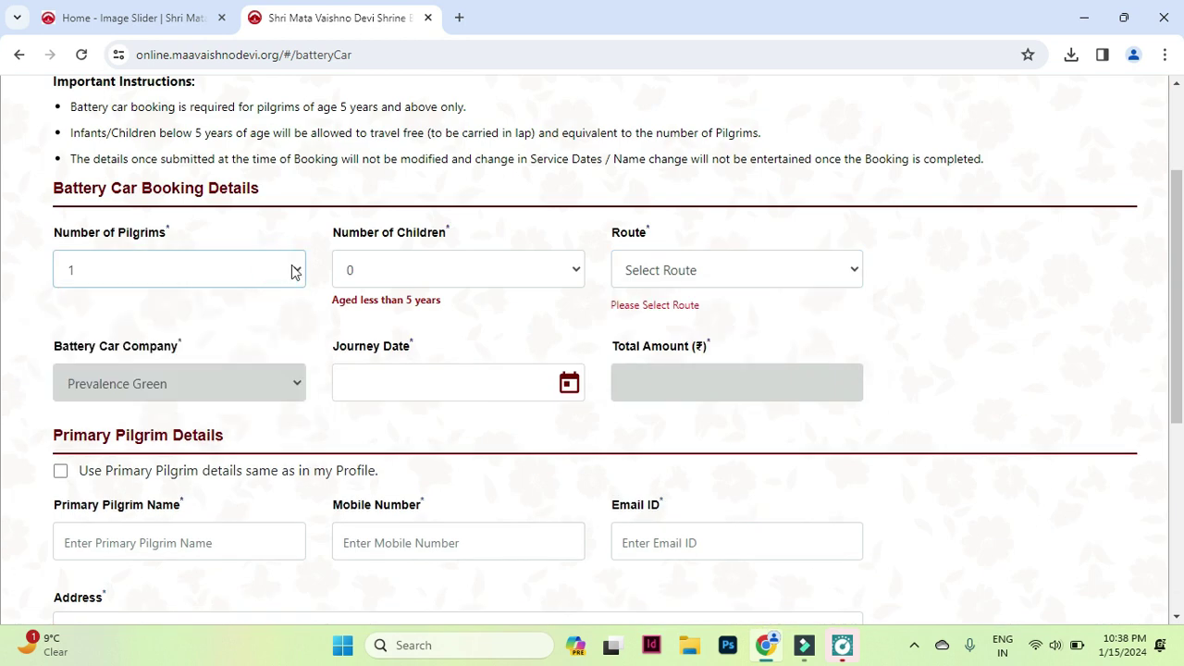
pyautogui.click(576, 270)
pyautogui.click(575, 268)
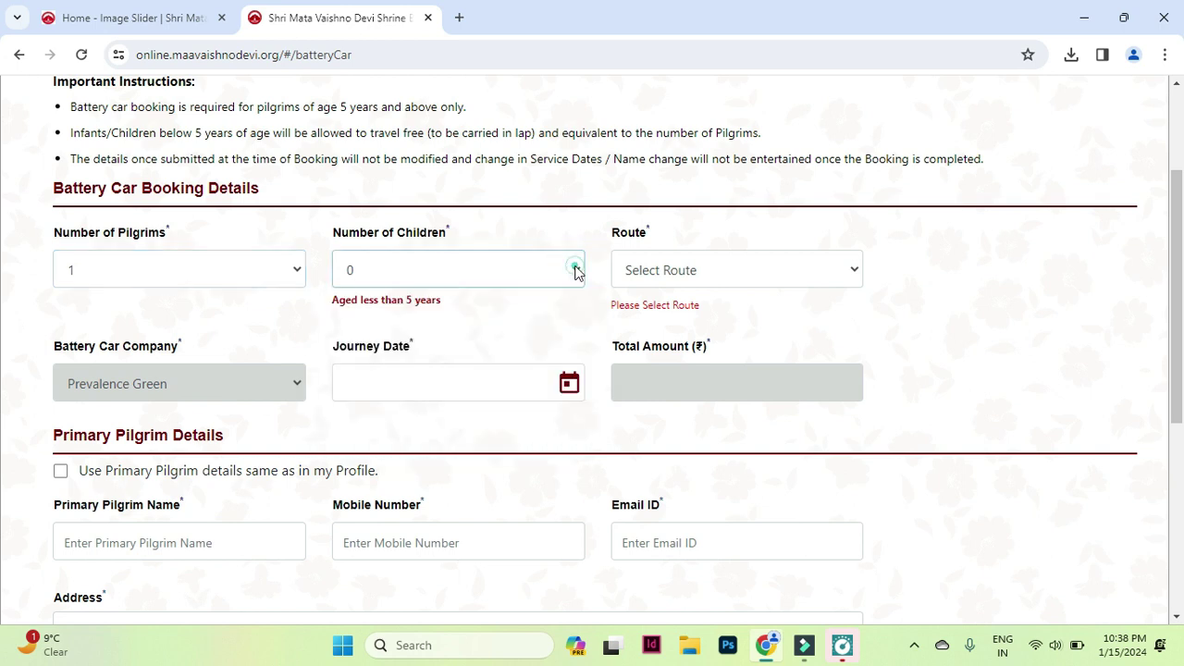
# Choose the Adhkuwari - Bhawan route and review the total of 354
pyautogui.click(845, 278)
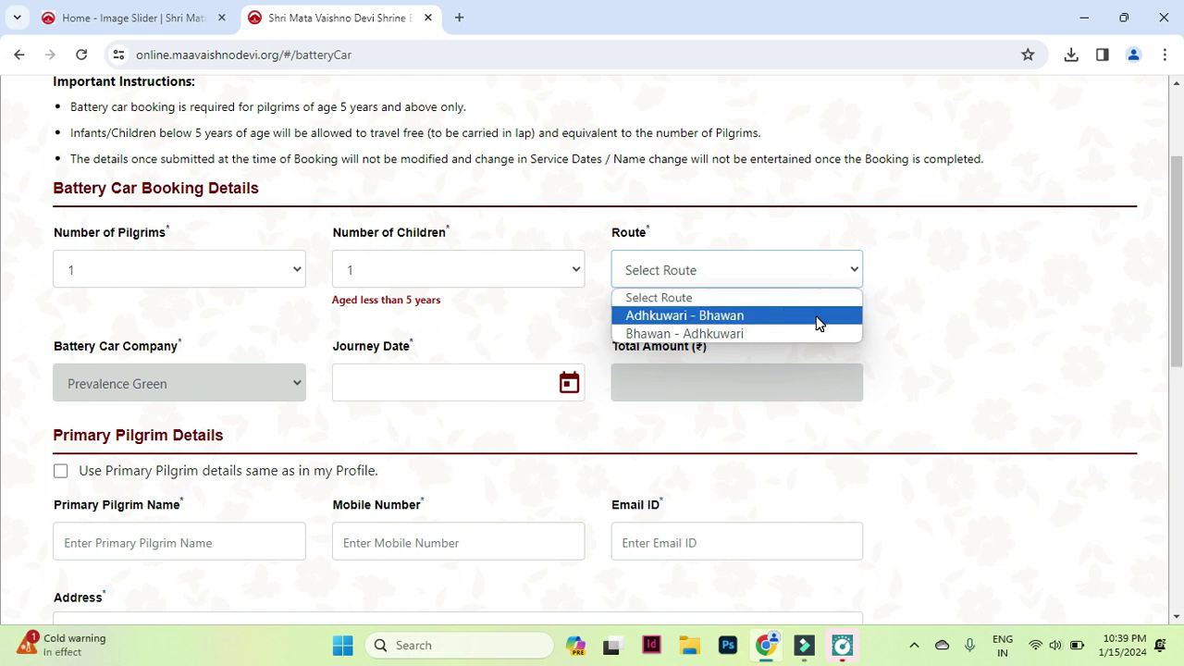
pyautogui.click(719, 317)
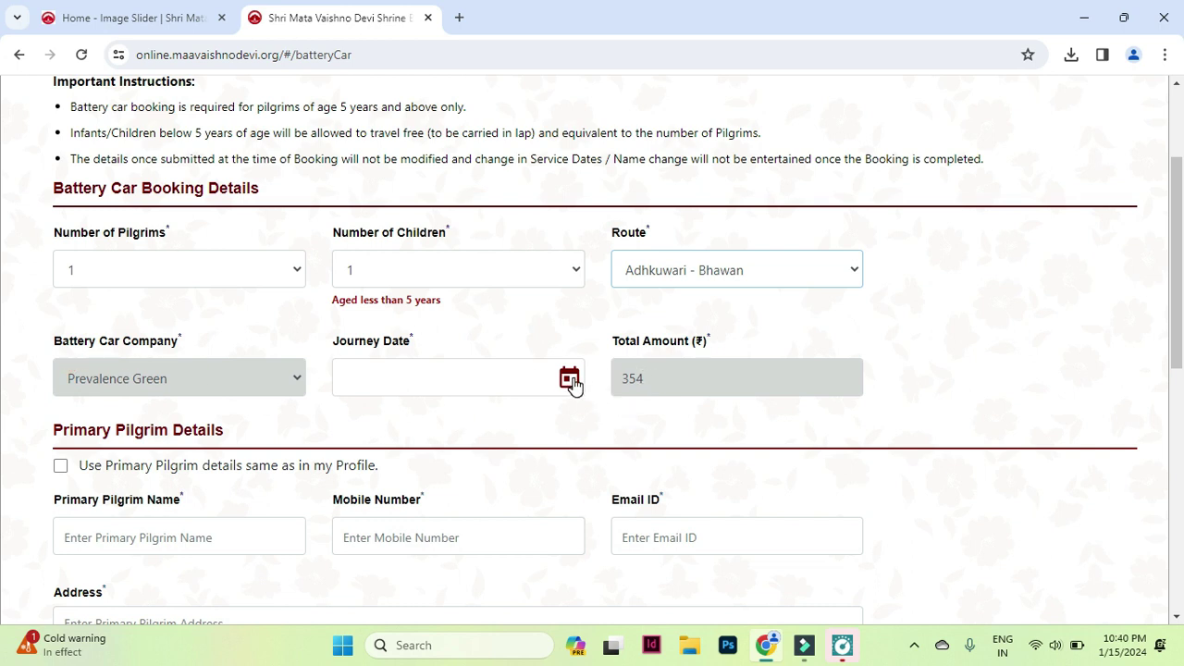
pyautogui.scroll(-1, 484, 401)
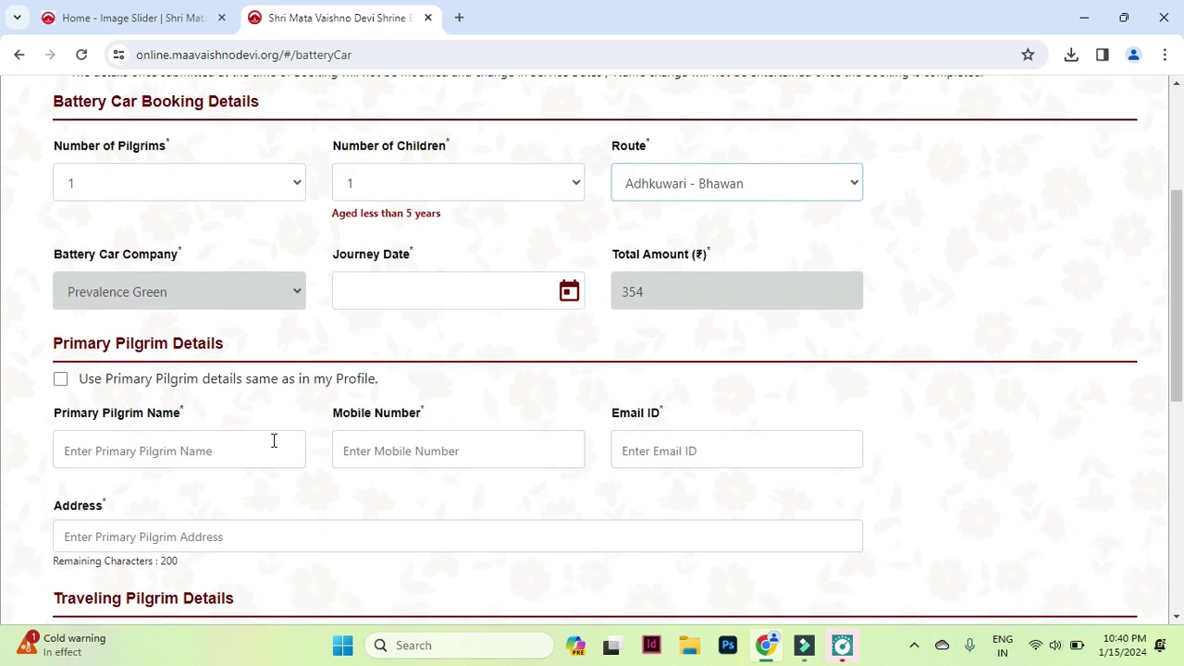
pyautogui.scroll(-3, 278, 440)
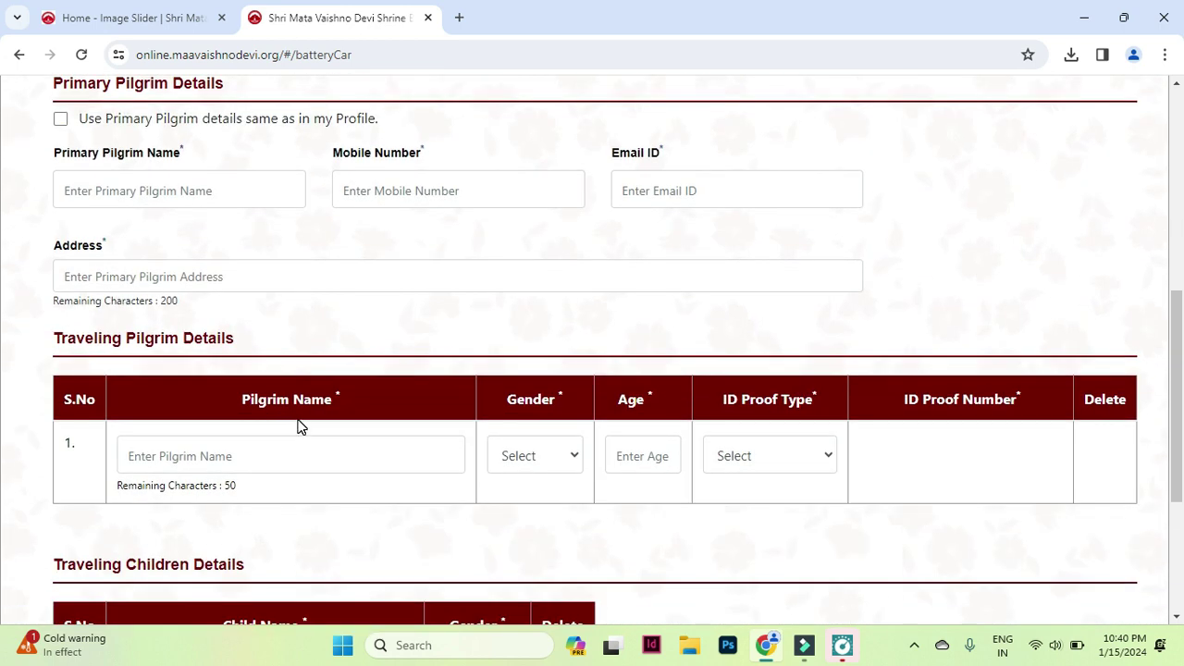
pyautogui.scroll(-1, 397, 375)
pyautogui.scroll(-1, 397, 375)
pyautogui.scroll(5, 401, 374)
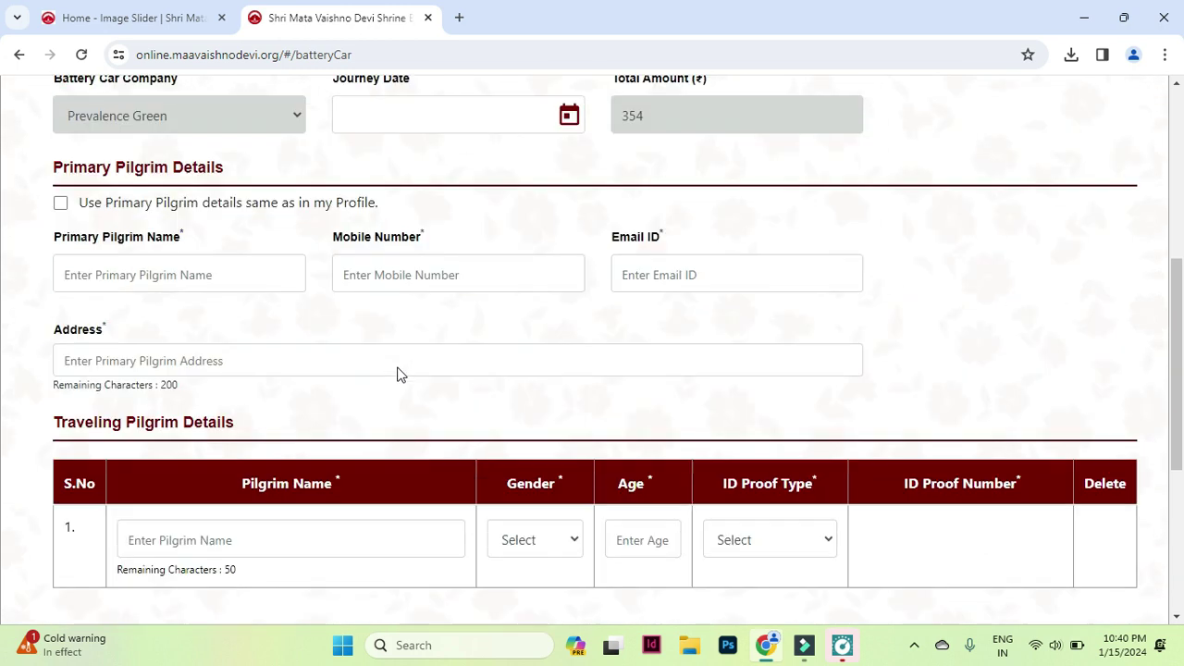
pyautogui.scroll(2, 658, 278)
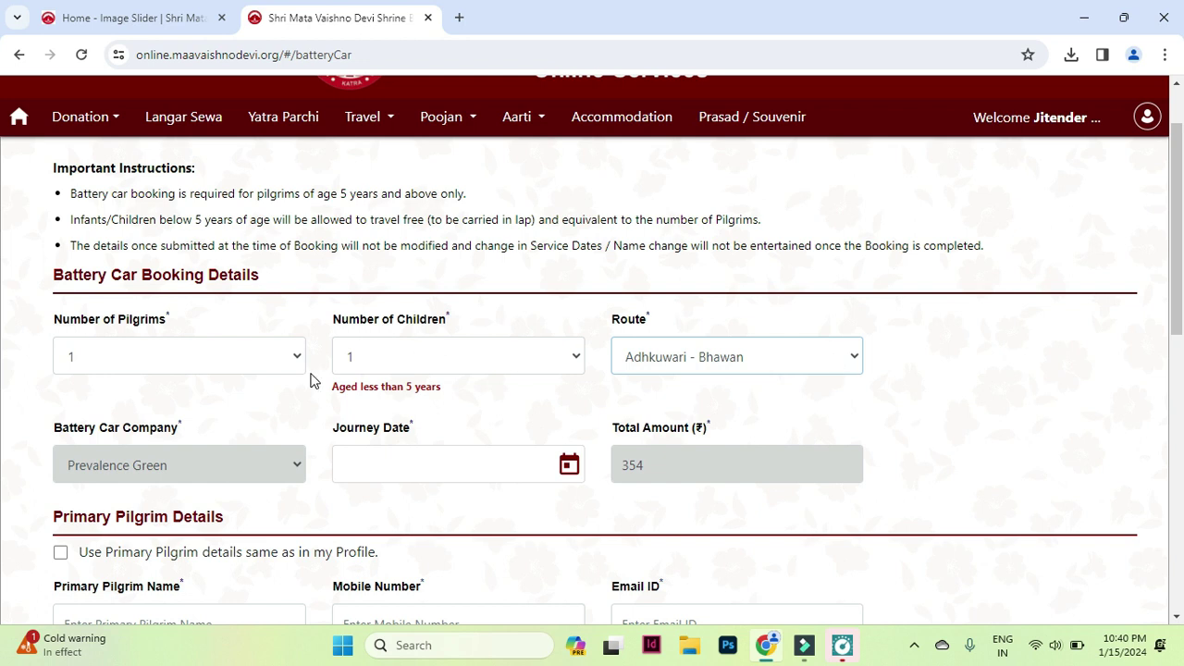
# Go back to the services home page and open the Ropeway booking form
pyautogui.hotkey('alt', 'Left')
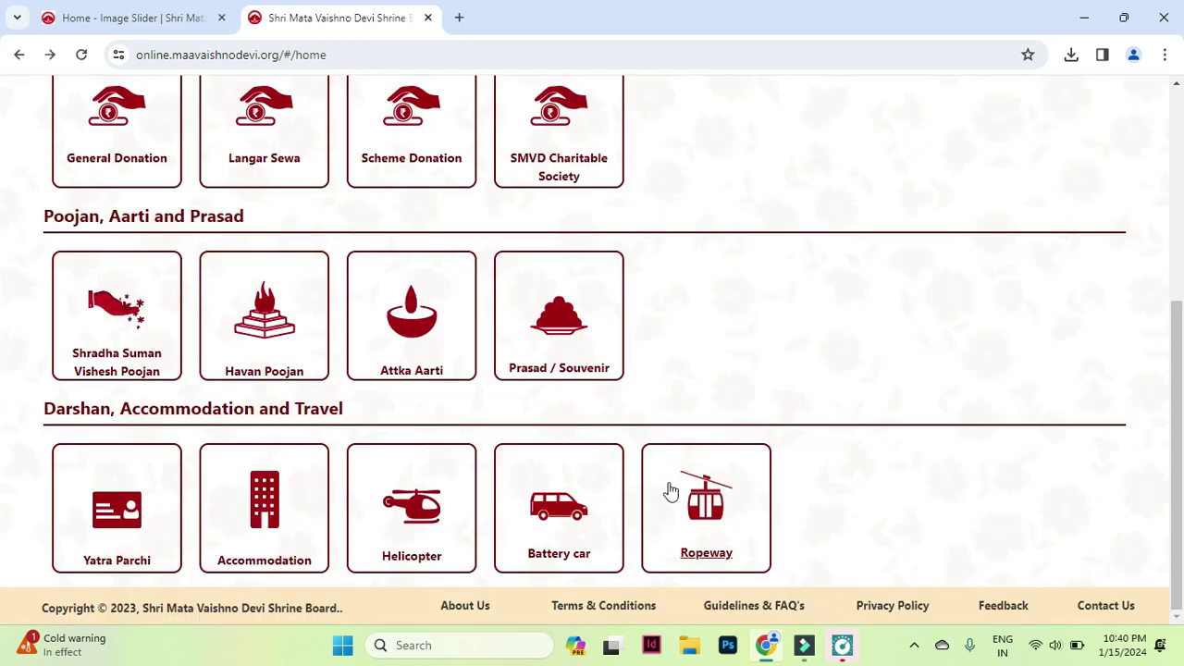
pyautogui.click(718, 498)
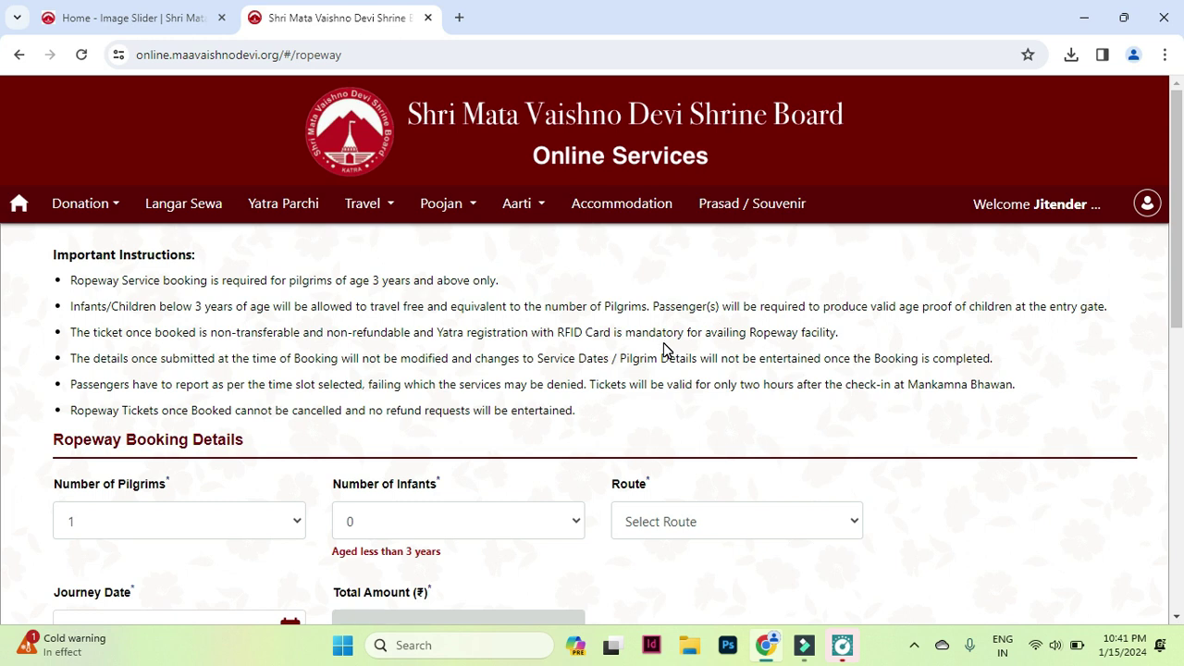
pyautogui.scroll(-2, 511, 259)
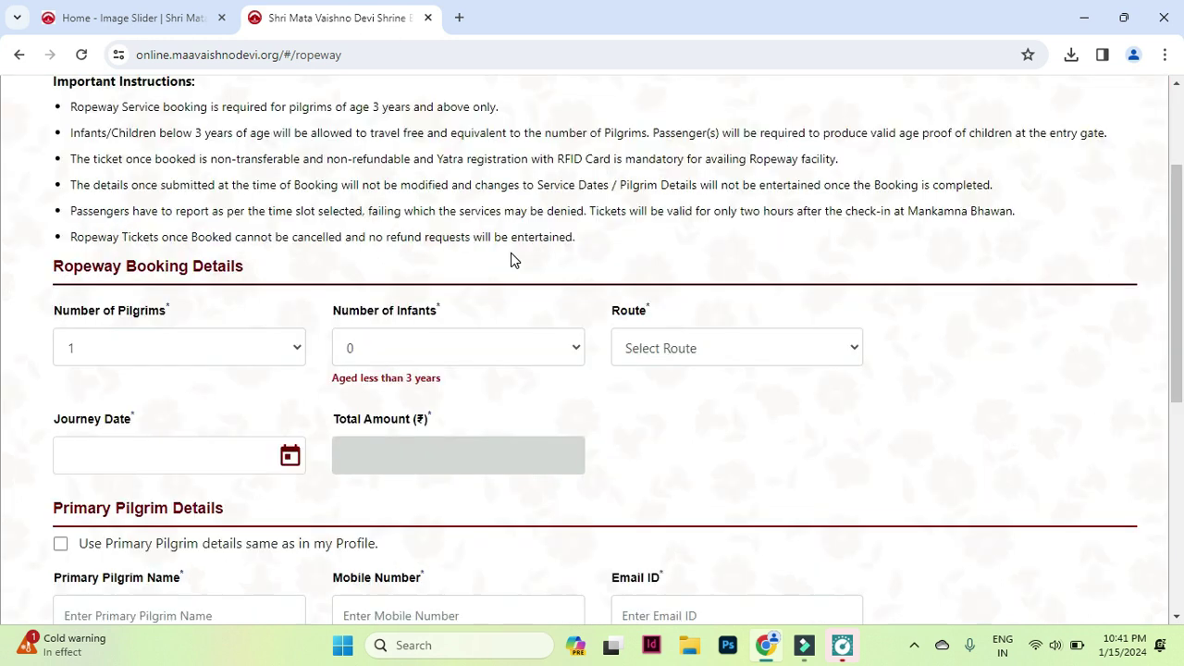
# Keep 1 pilgrim and 0 infants, and bring up the ropeway route list
pyautogui.click(276, 346)
pyautogui.click(276, 346)
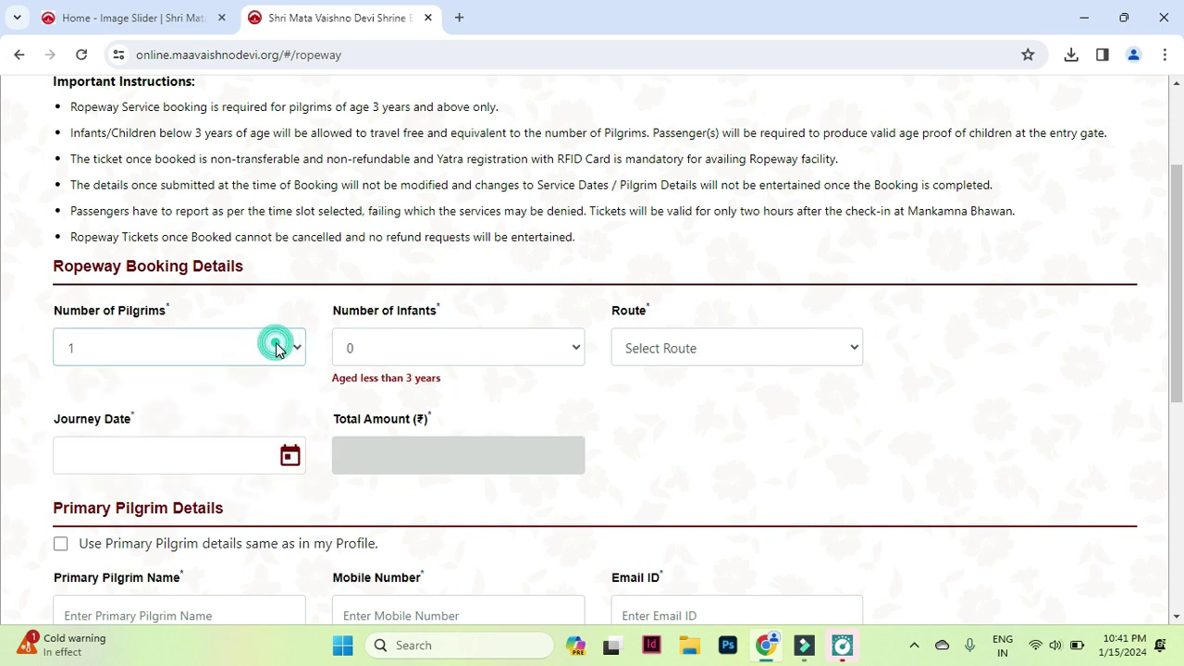
pyautogui.click(531, 352)
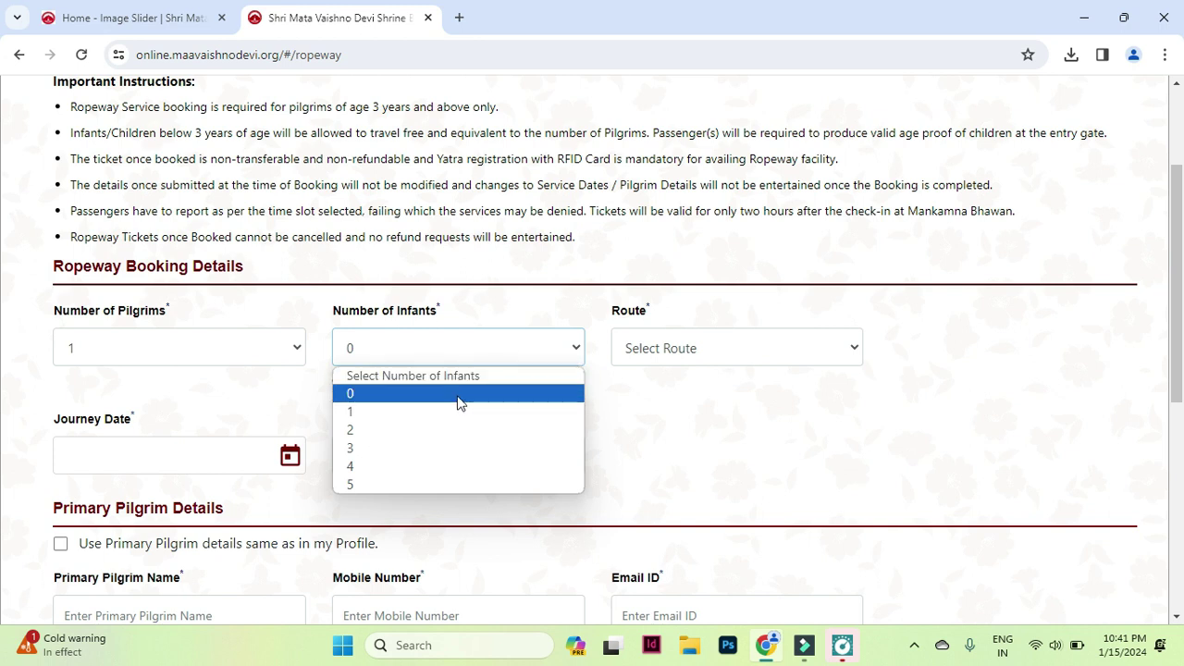
pyautogui.click(558, 346)
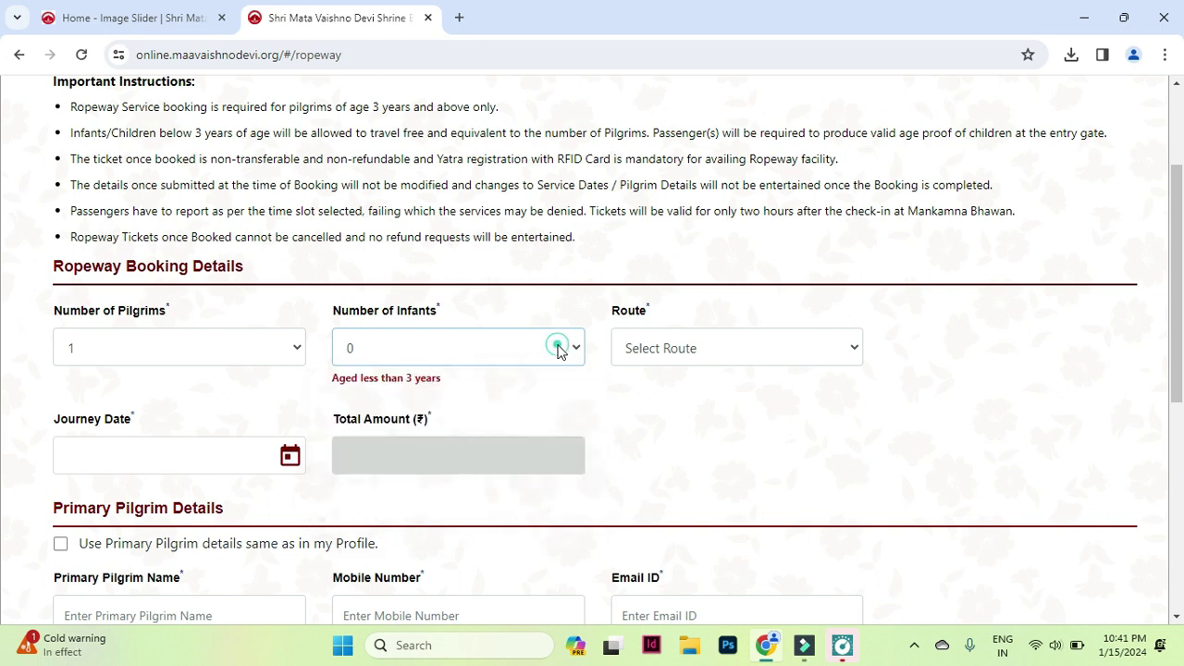
pyautogui.click(849, 340)
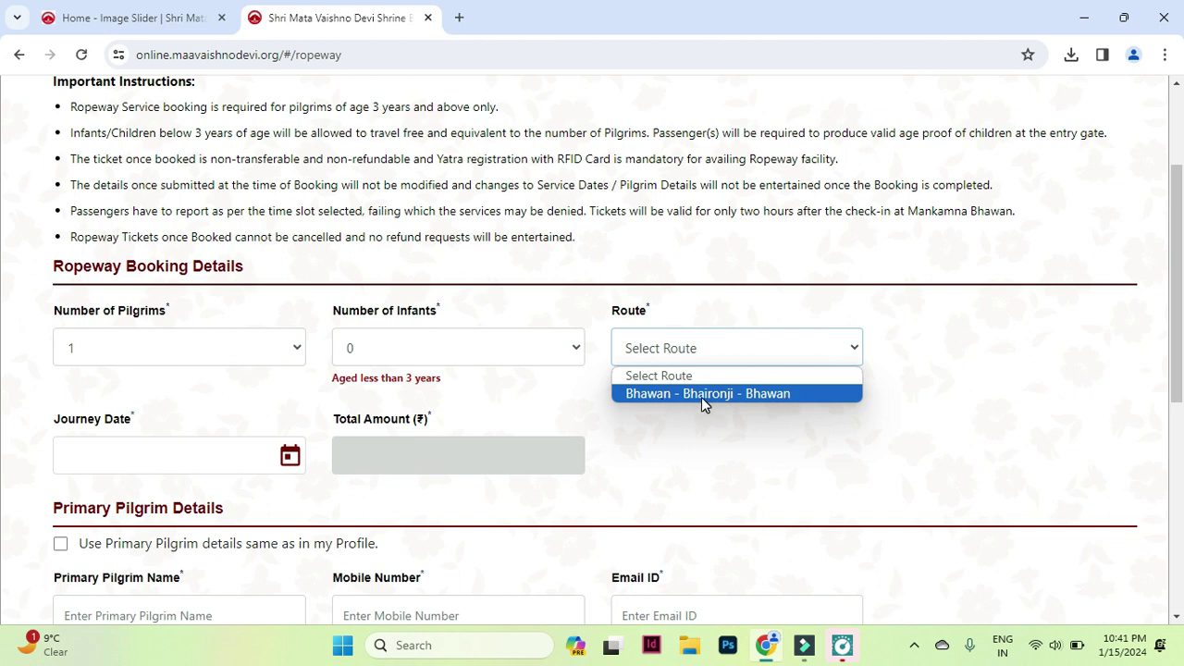
# Select route Bhawan - Bhaironji - Bhawan, journey date 21/01/2024 and the 14:00 slot
pyautogui.click(762, 394)
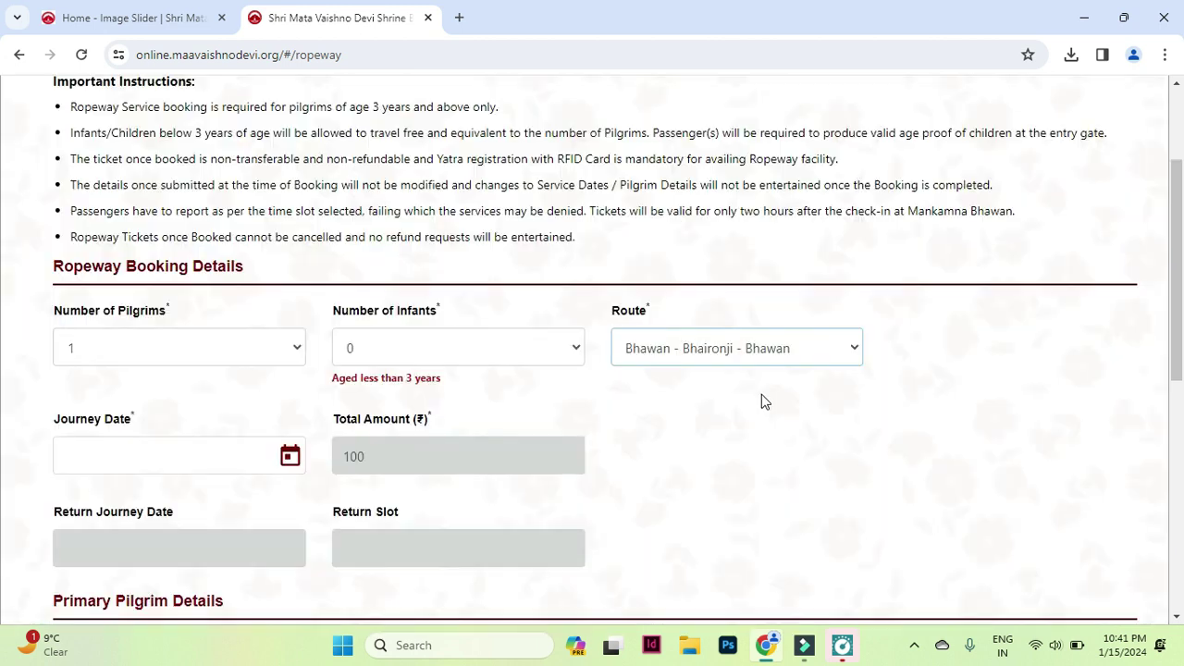
pyautogui.scroll(-1, 526, 335)
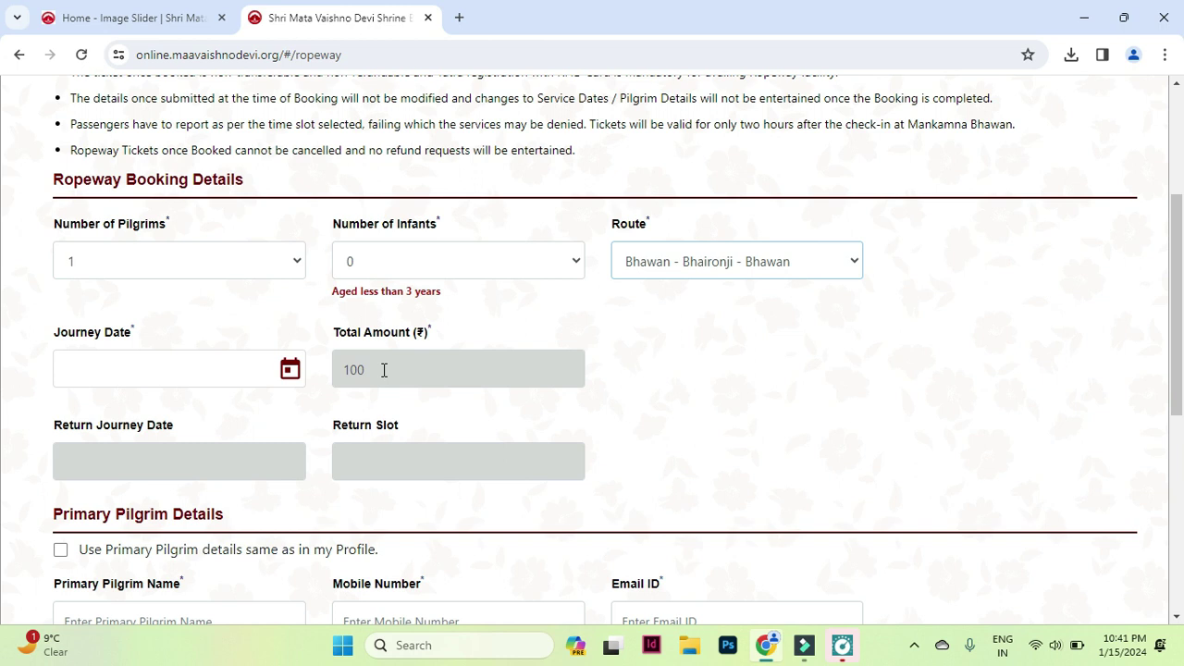
pyautogui.click(284, 374)
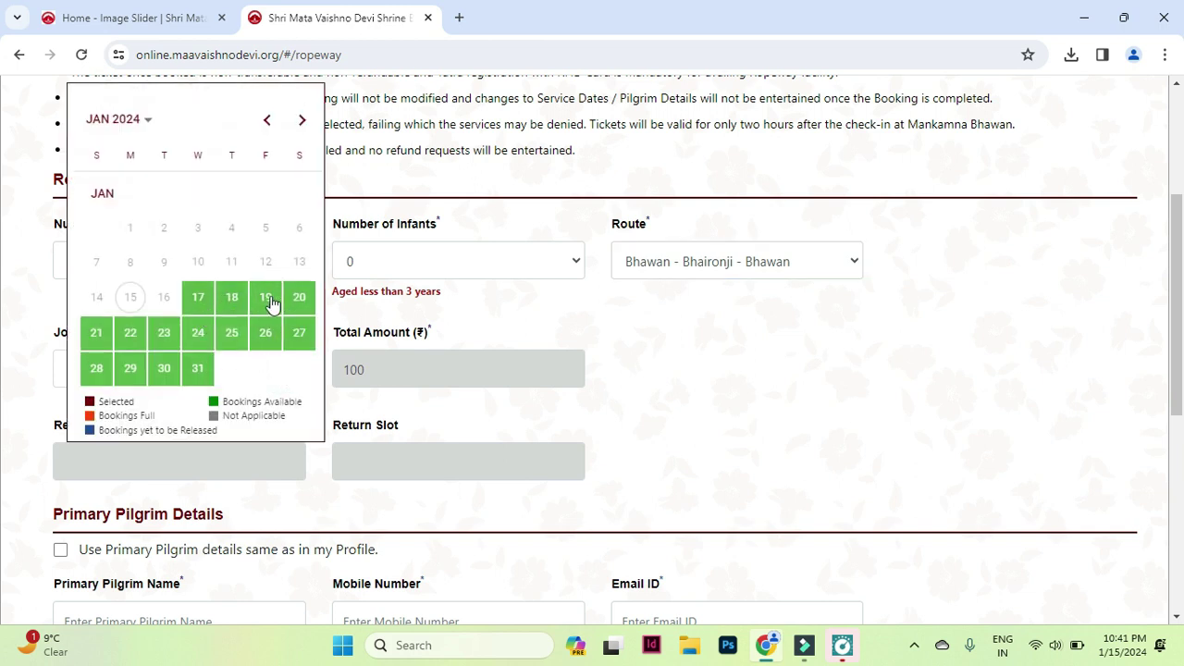
pyautogui.click(102, 335)
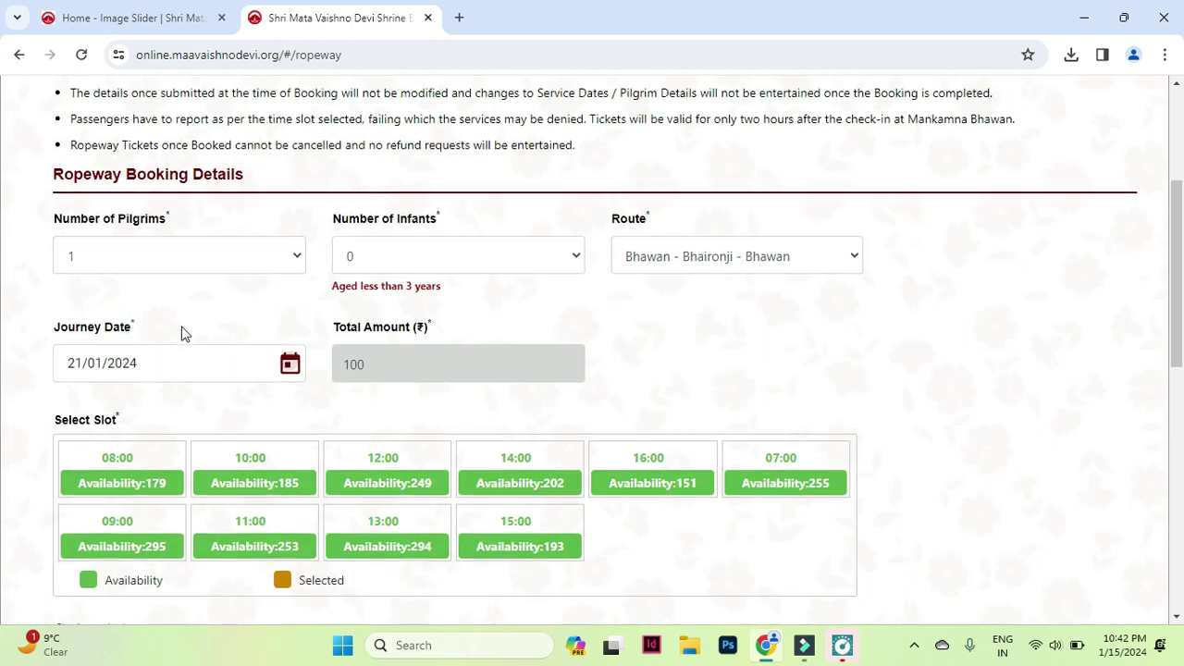
pyautogui.scroll(-1, 155, 377)
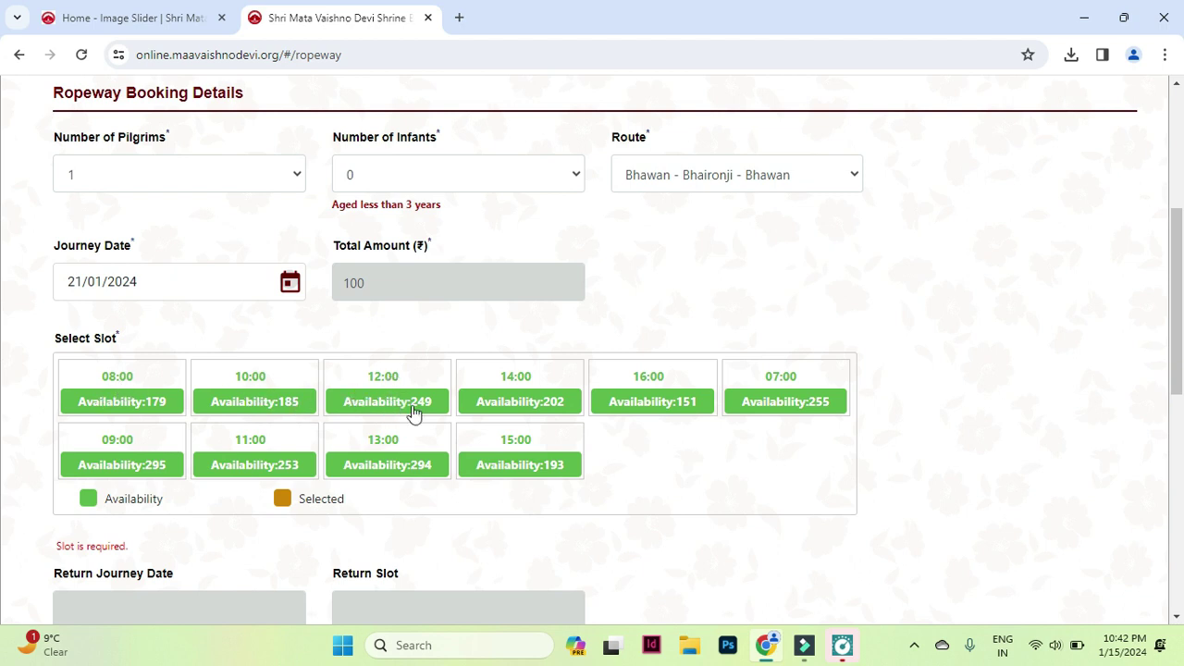
pyautogui.click(519, 409)
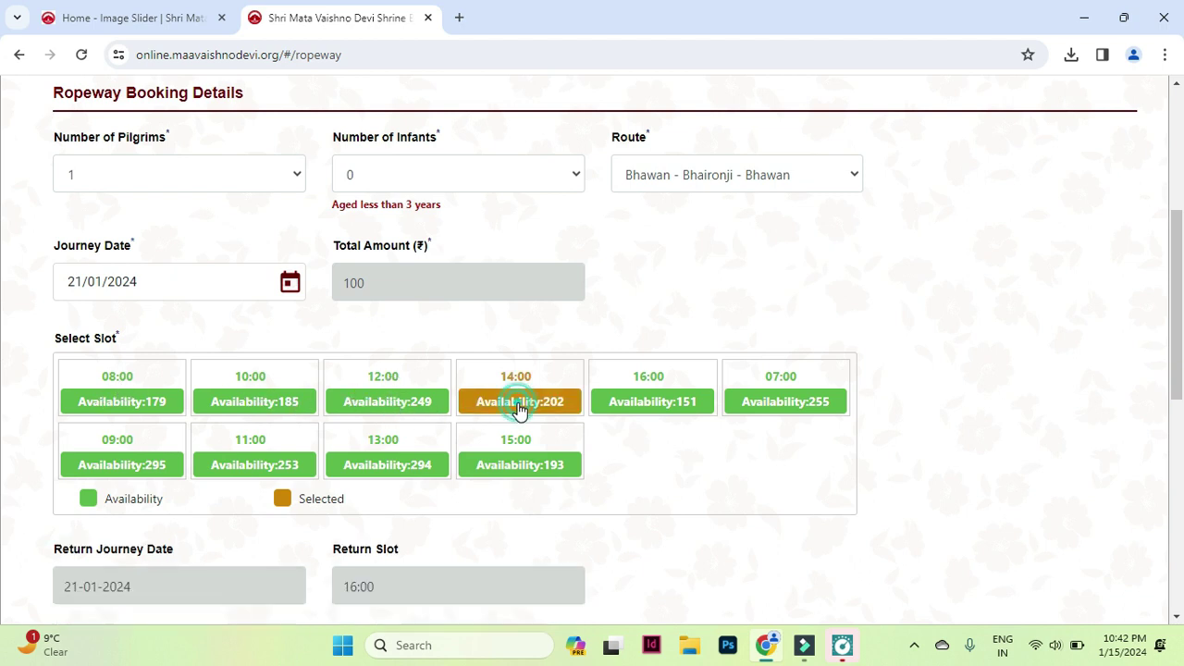
# Scroll through the ropeway booking details and return to the home page
pyautogui.scroll(-2, 528, 396)
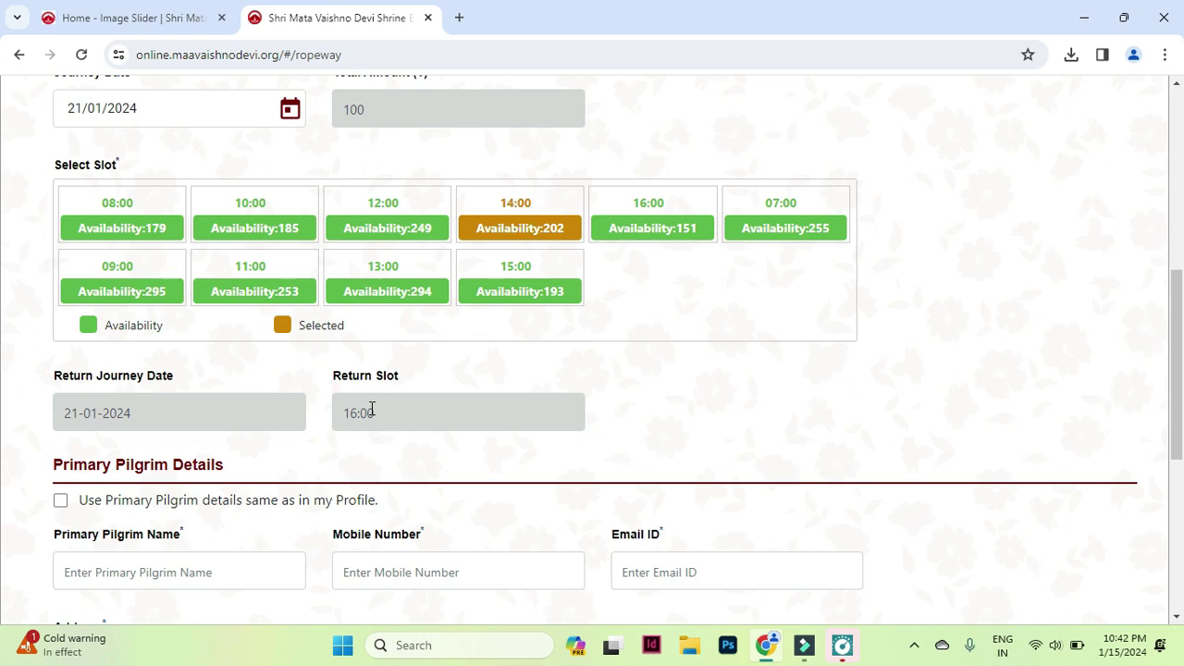
pyautogui.scroll(-2, 372, 408)
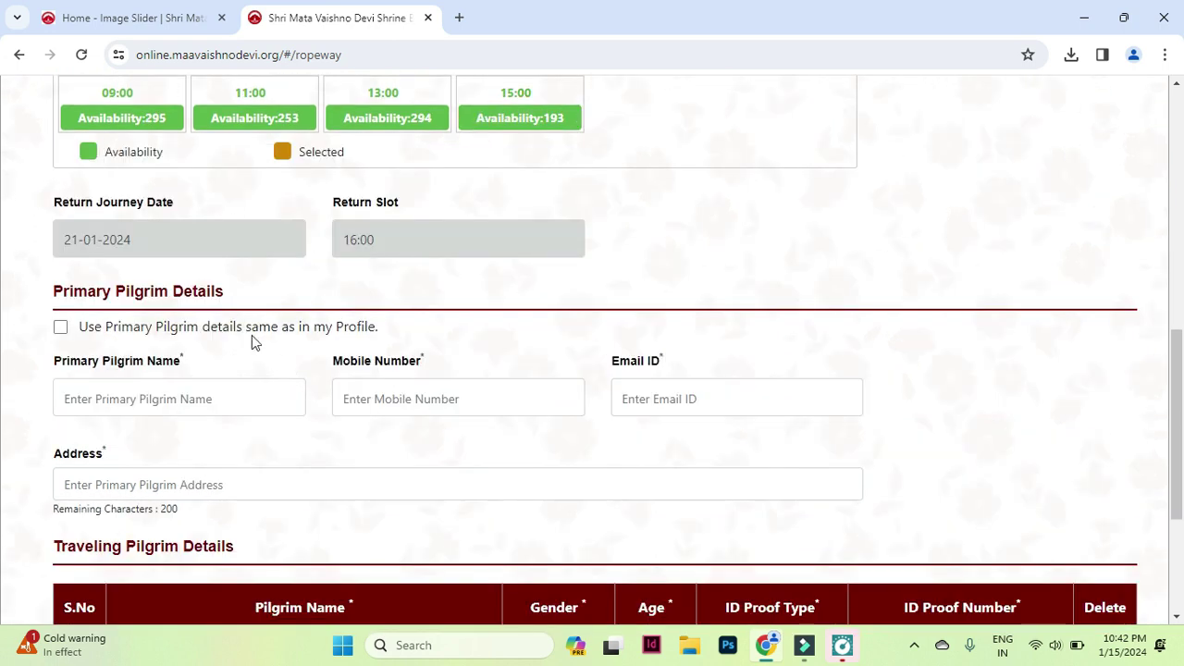
pyautogui.scroll(-3, 320, 429)
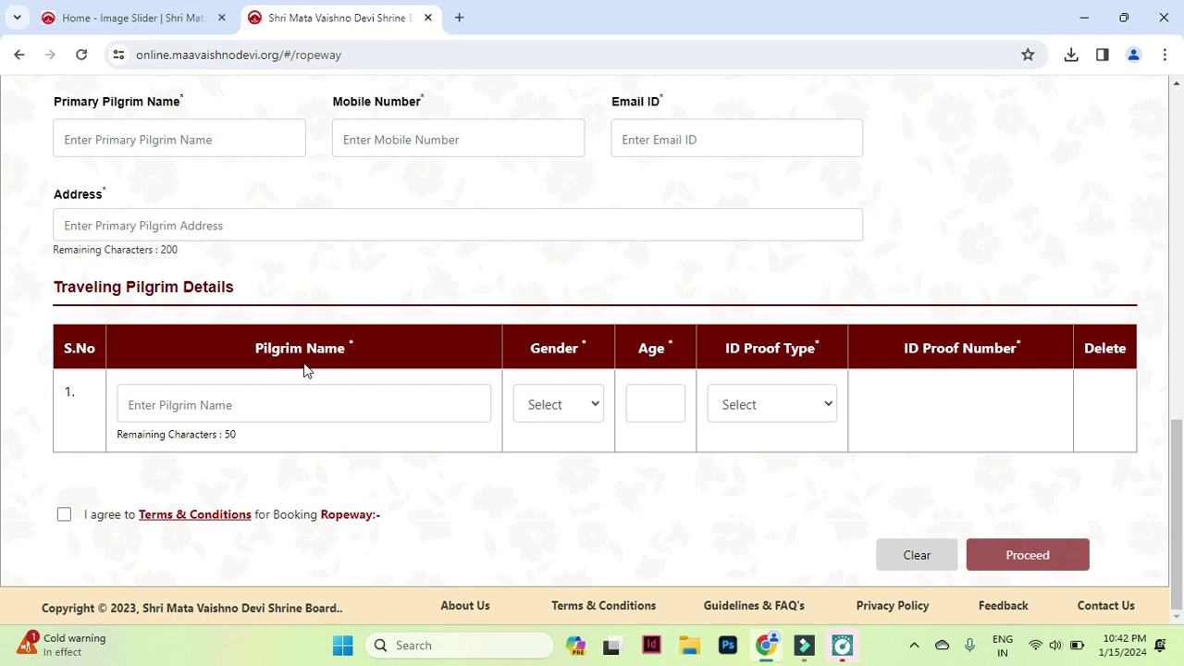
pyautogui.scroll(5, 304, 370)
pyautogui.hotkey('alt', 'Left')
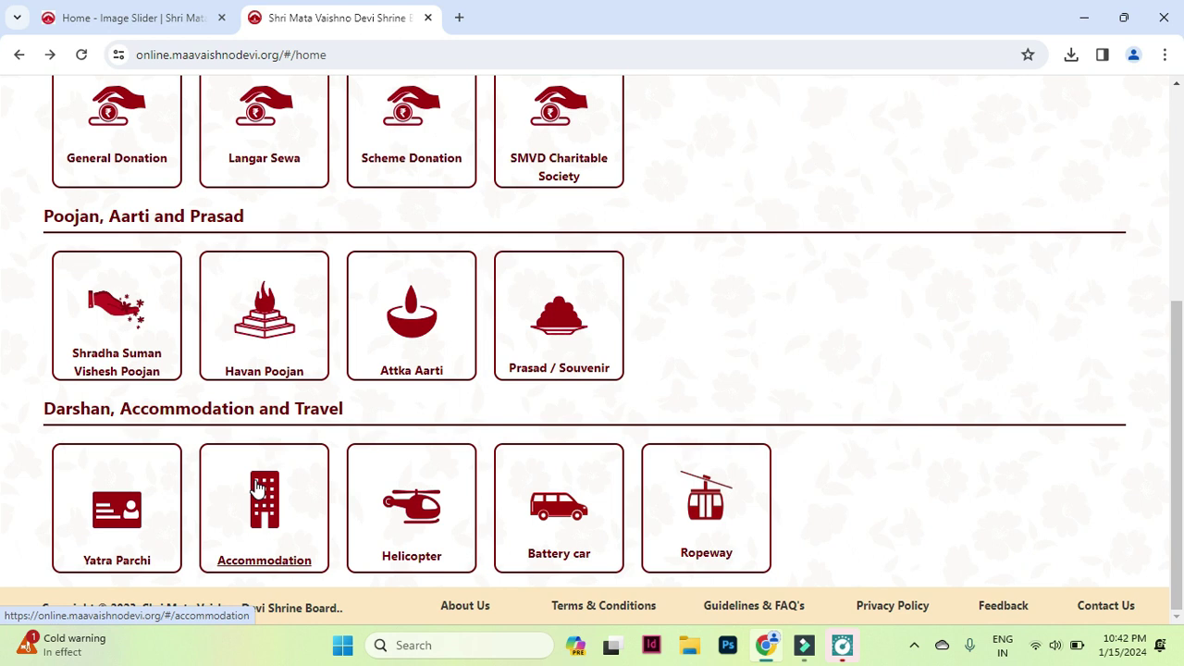
# Open the Accommodation booking form with location Katra and type Dormitory
pyautogui.click(258, 487)
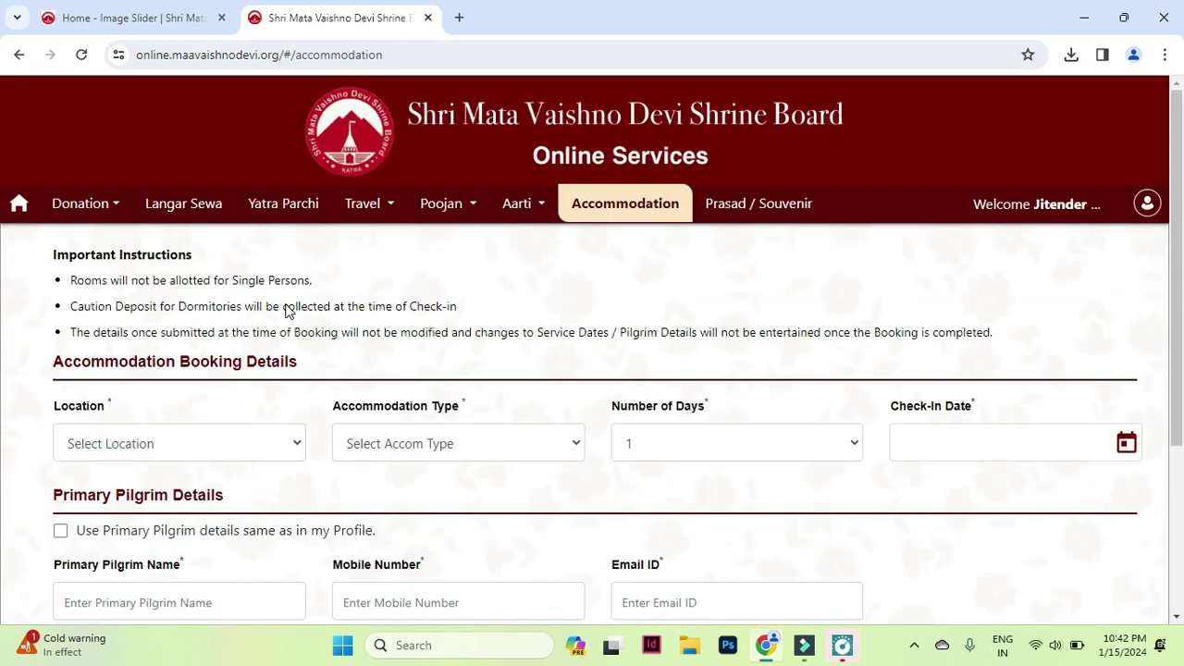
pyautogui.scroll(-1, 287, 311)
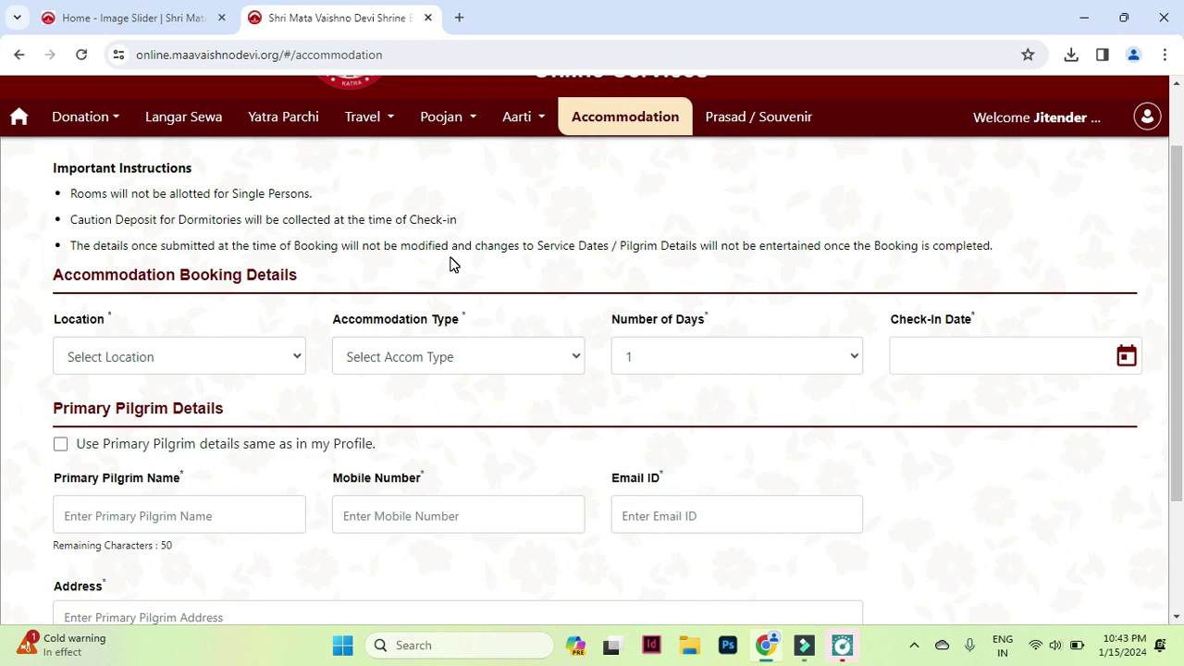
pyautogui.click(289, 365)
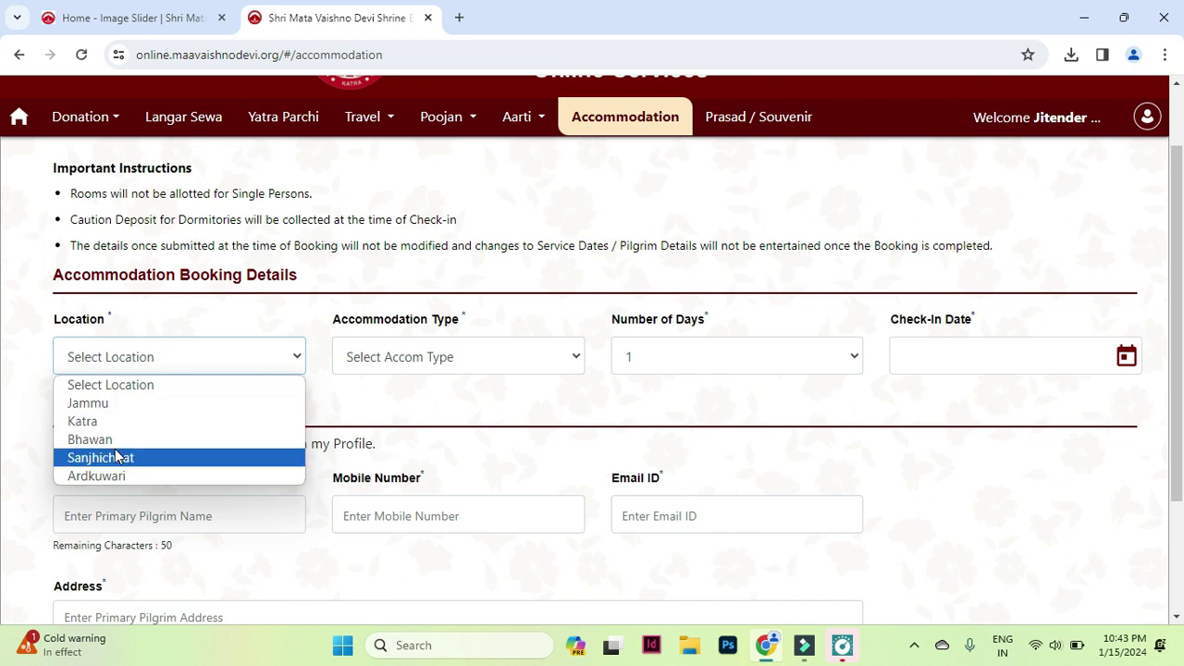
pyautogui.click(106, 422)
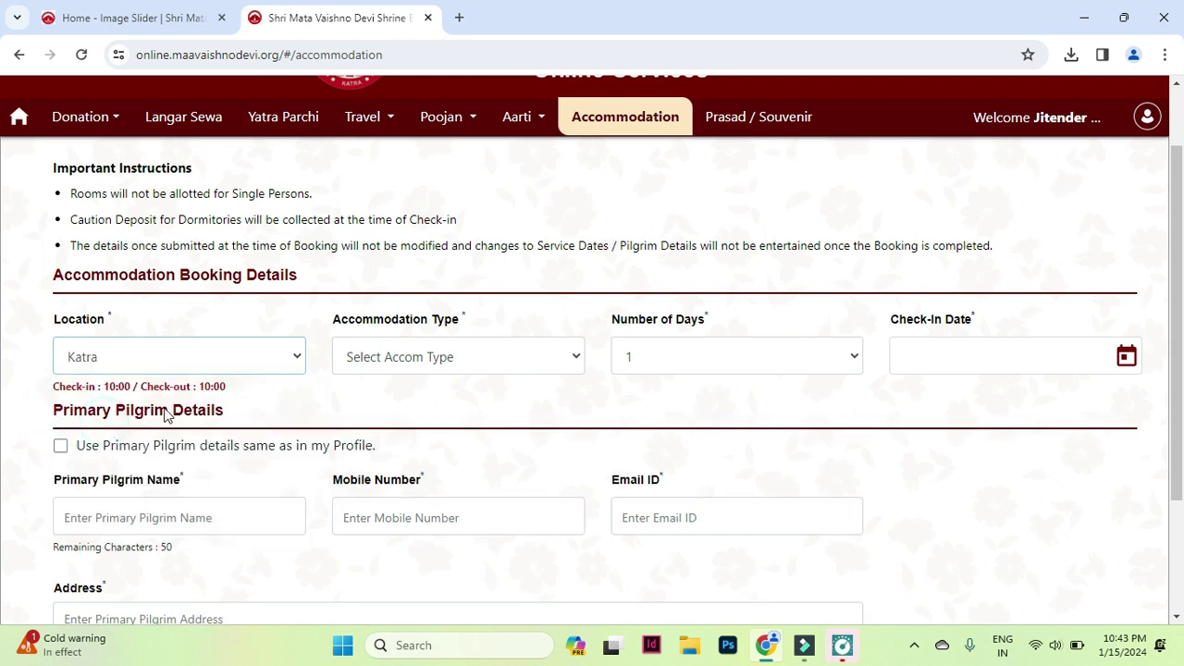
pyautogui.click(479, 359)
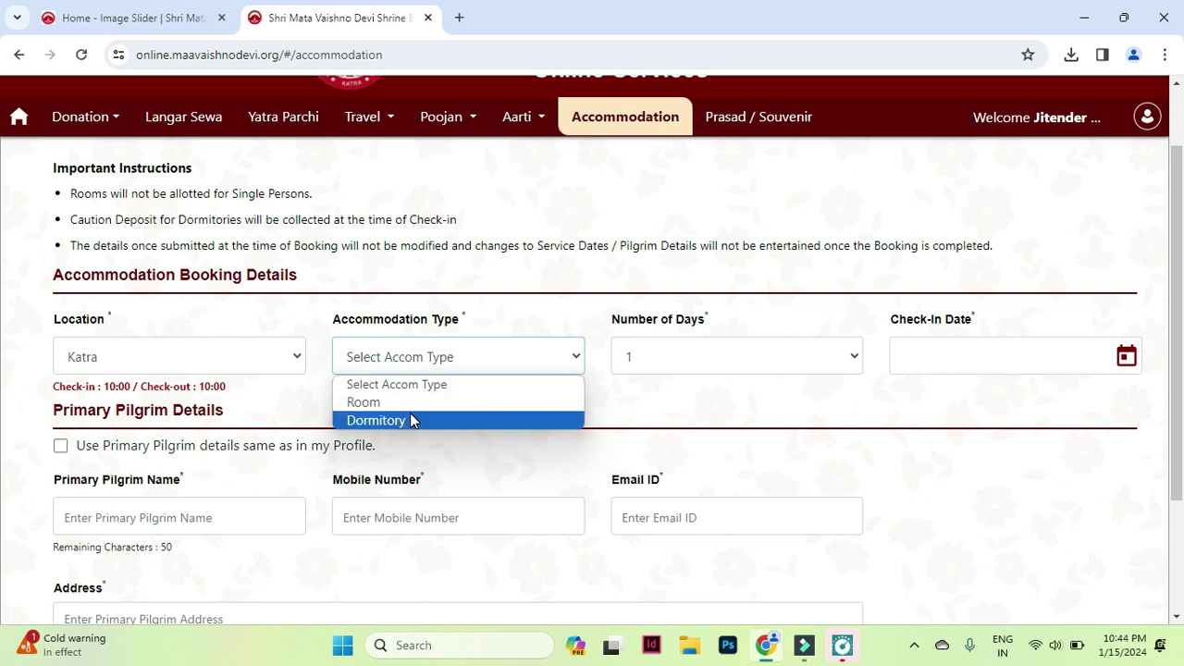
pyautogui.click(413, 421)
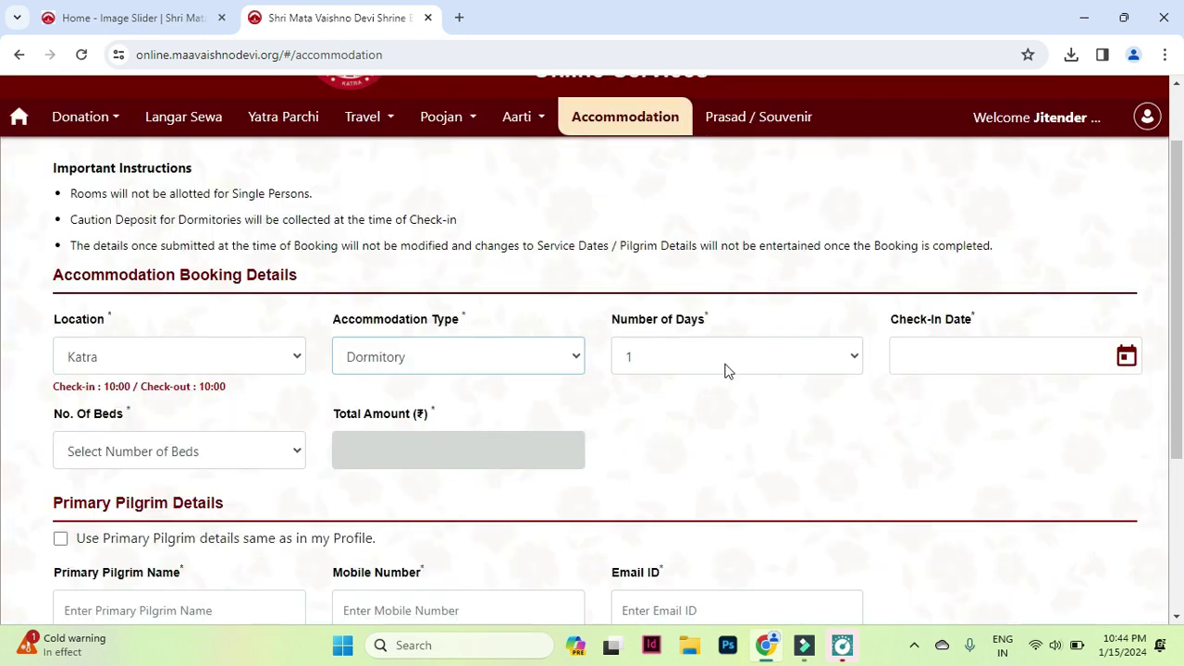
# Keep the stay at 1 day, check in 17/01/2024, and review the three dormitory options
pyautogui.click(783, 347)
pyautogui.click(783, 347)
pyautogui.click(783, 353)
pyautogui.click(783, 348)
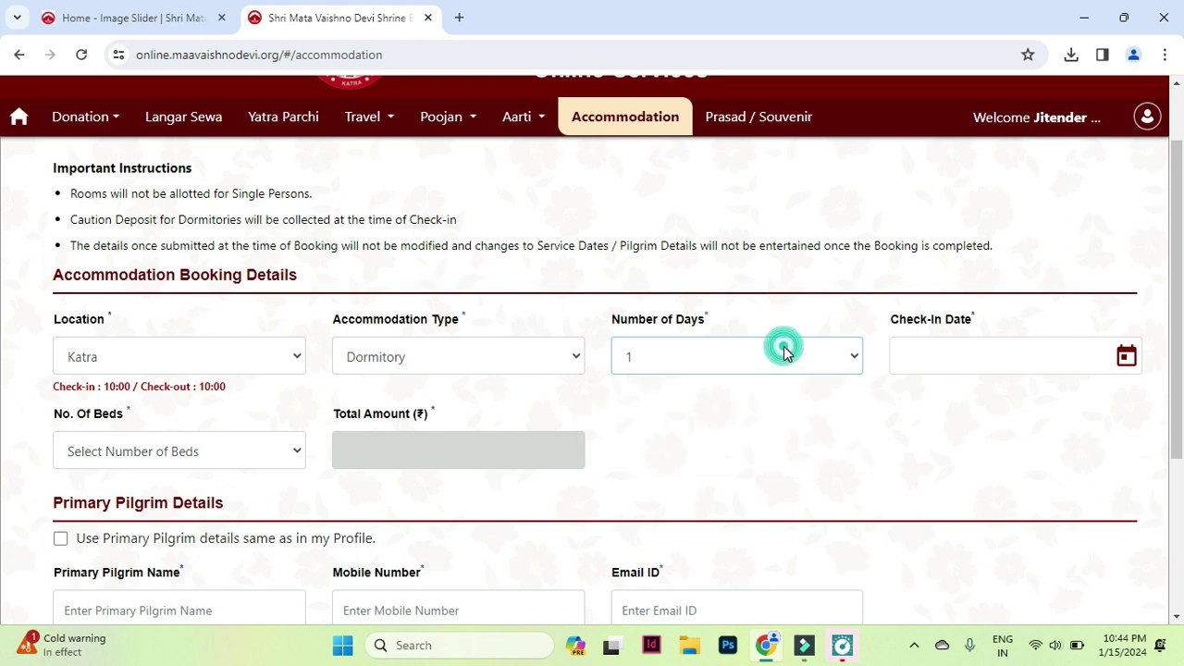
pyautogui.click(1134, 361)
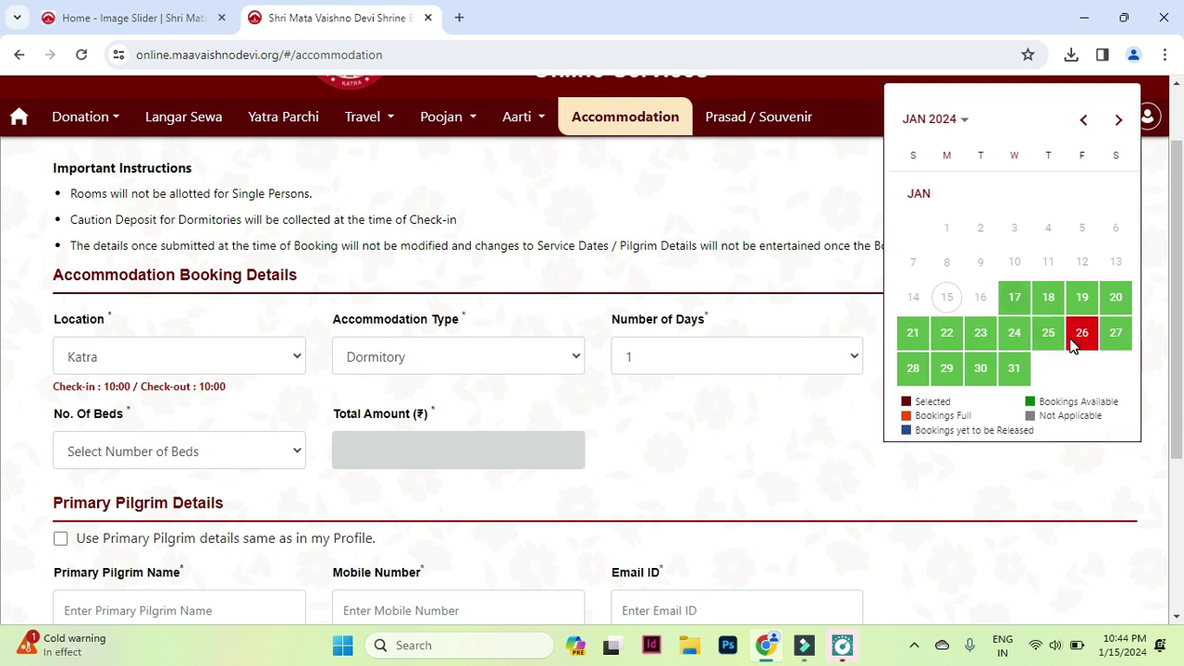
pyautogui.click(1016, 301)
pyautogui.scroll(-1, 562, 405)
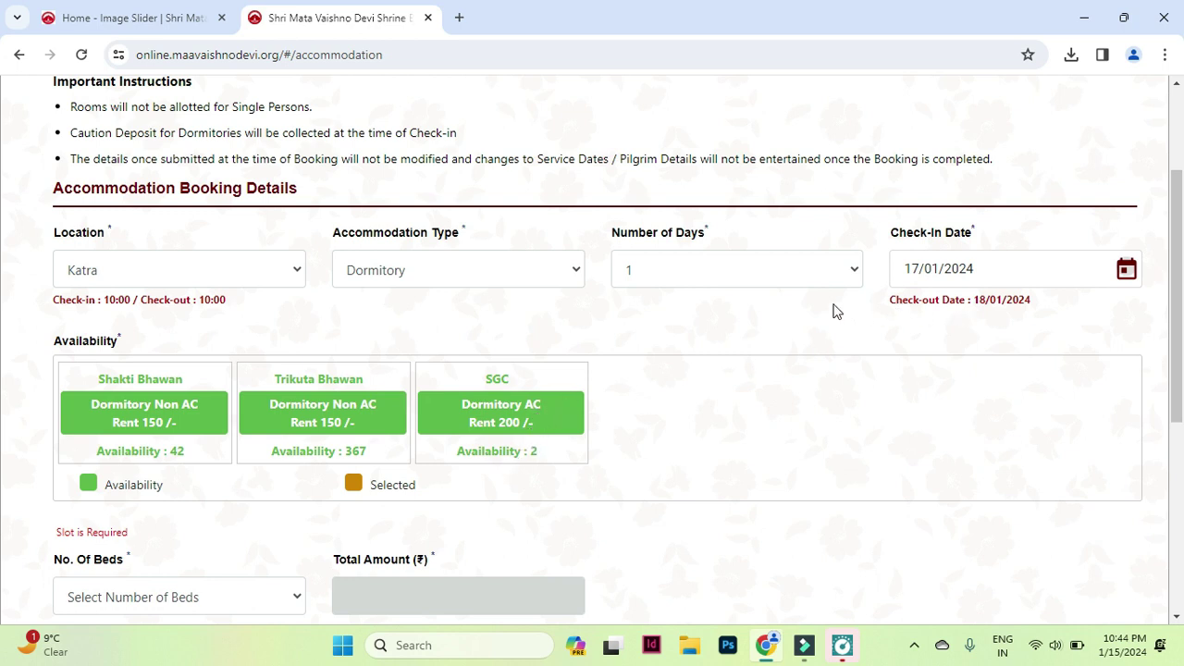
pyautogui.scroll(-2, 735, 319)
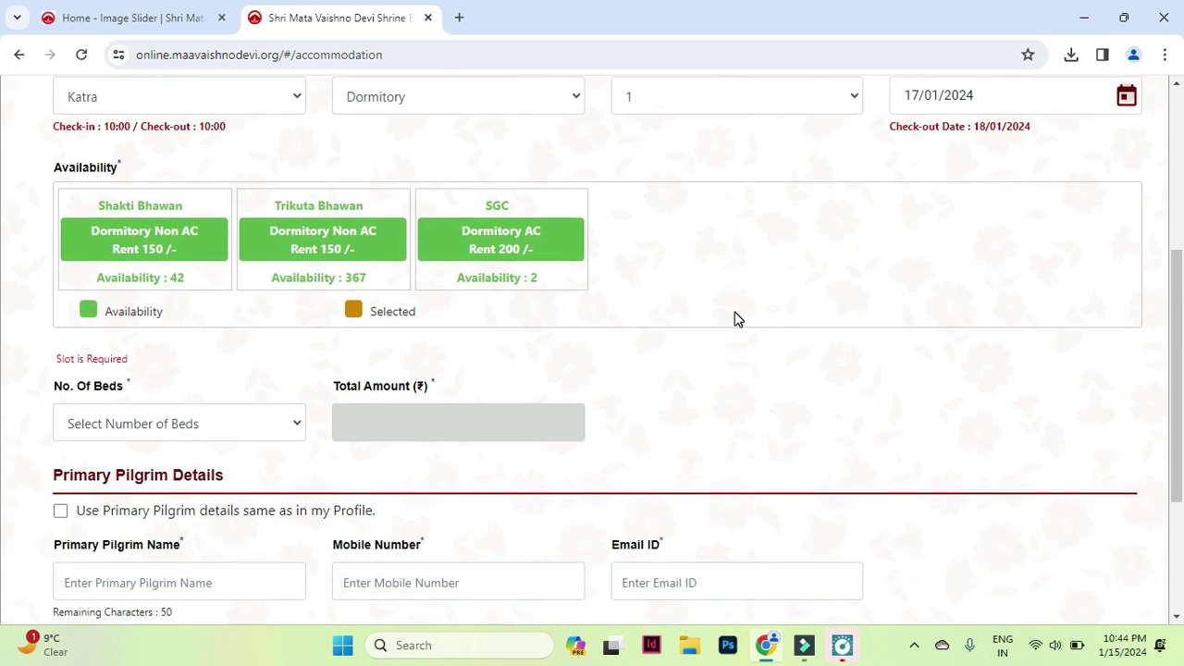
pyautogui.scroll(2, 735, 319)
# Switch to a Room checking in 21/01/2024, showing Niharika 2 Bed AC at 2200
pyautogui.click(510, 271)
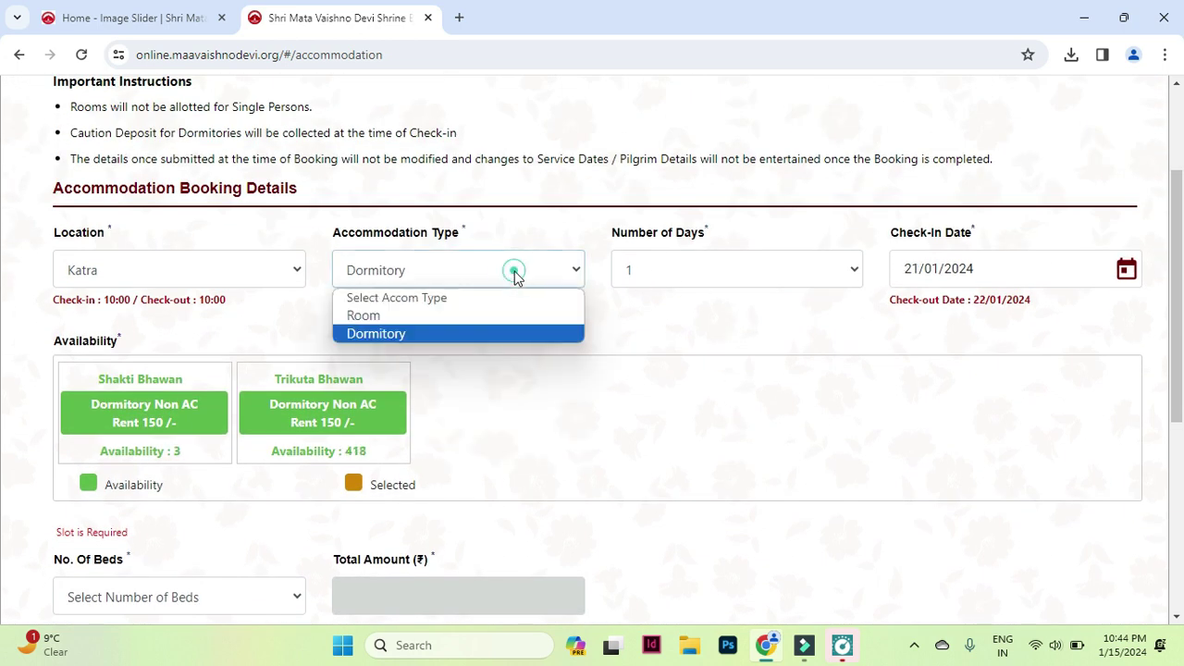
pyautogui.click(445, 318)
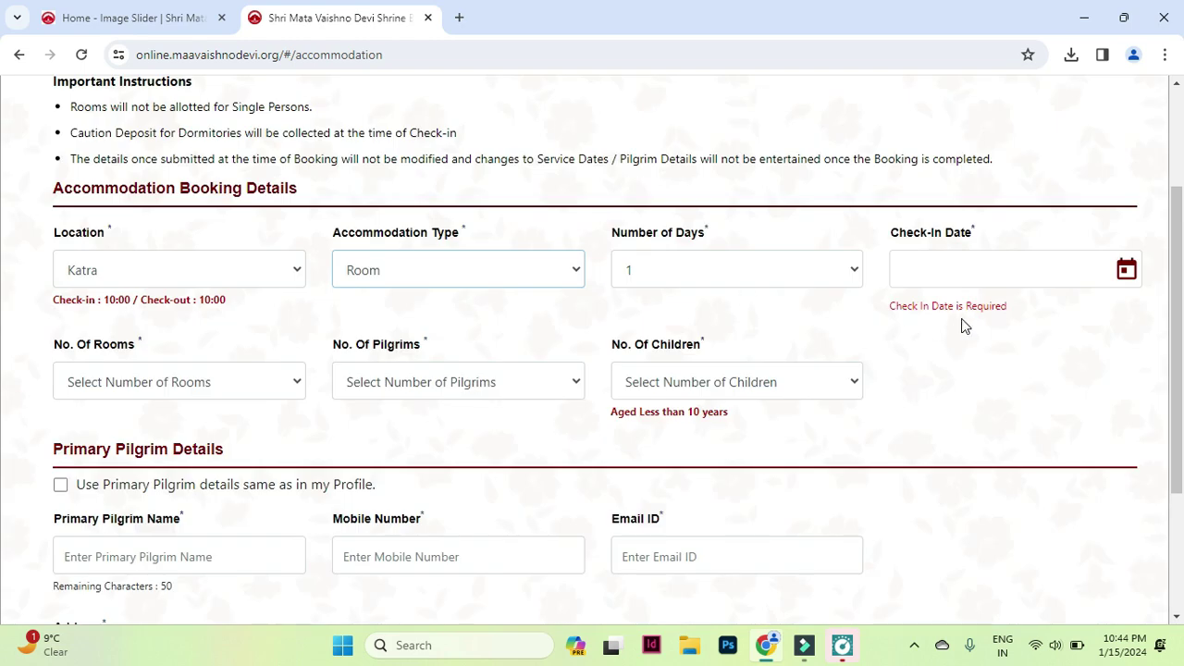
pyautogui.click(1126, 270)
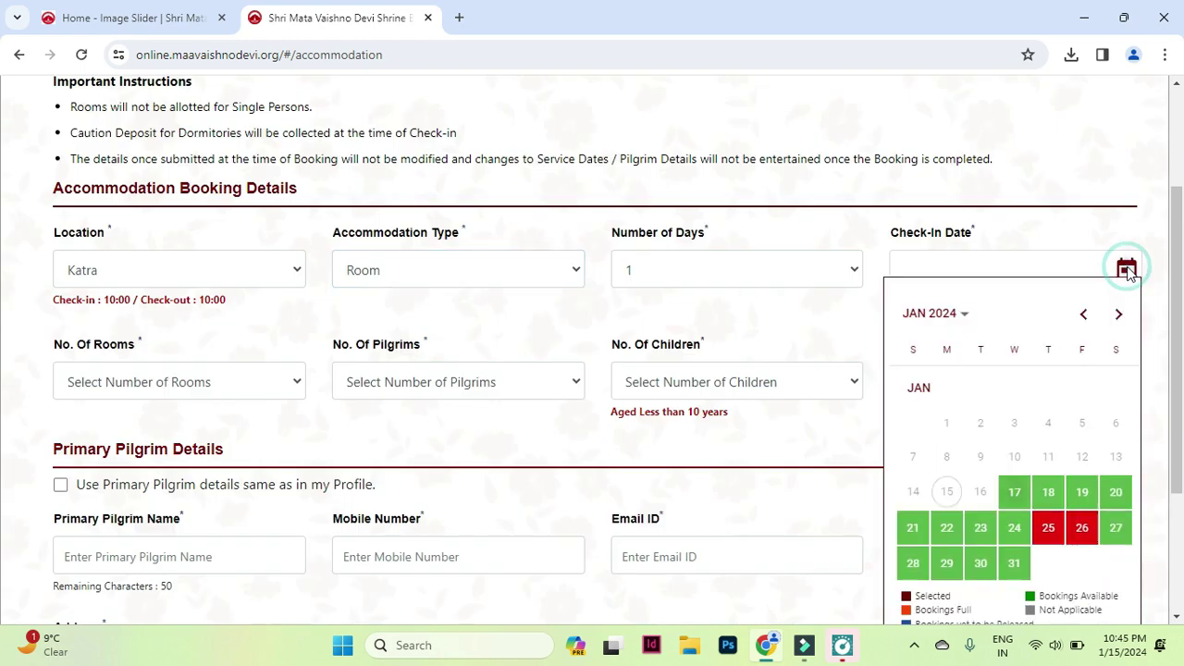
pyautogui.click(912, 528)
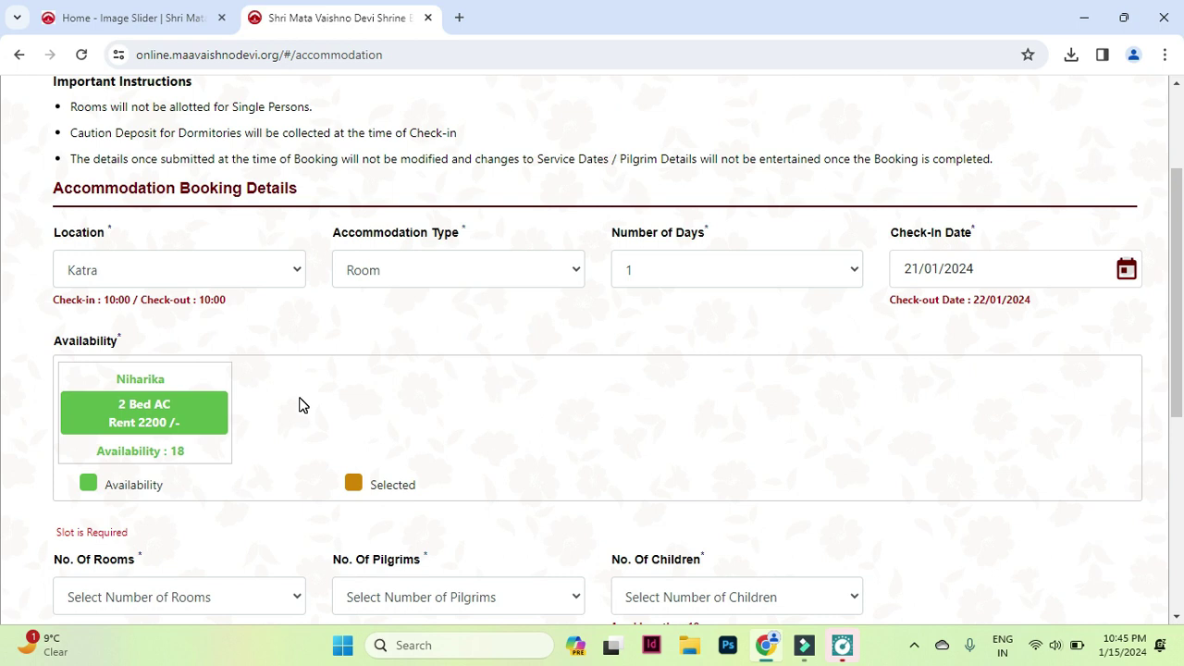
pyautogui.scroll(-1, 299, 404)
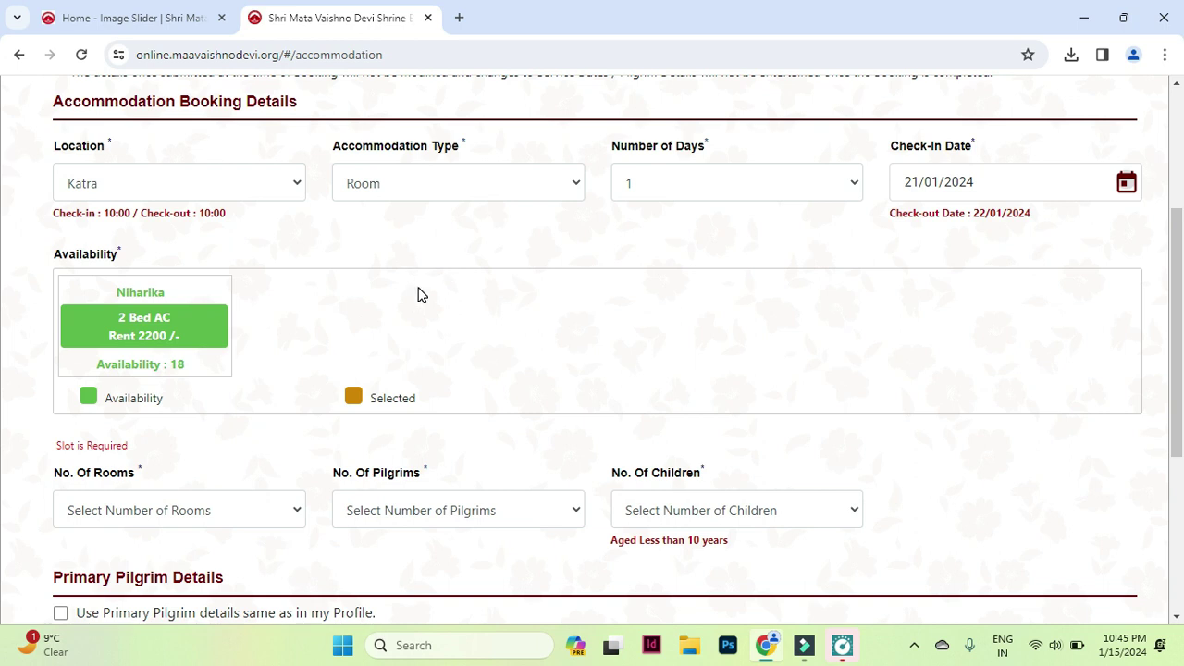
pyautogui.scroll(2, 417, 293)
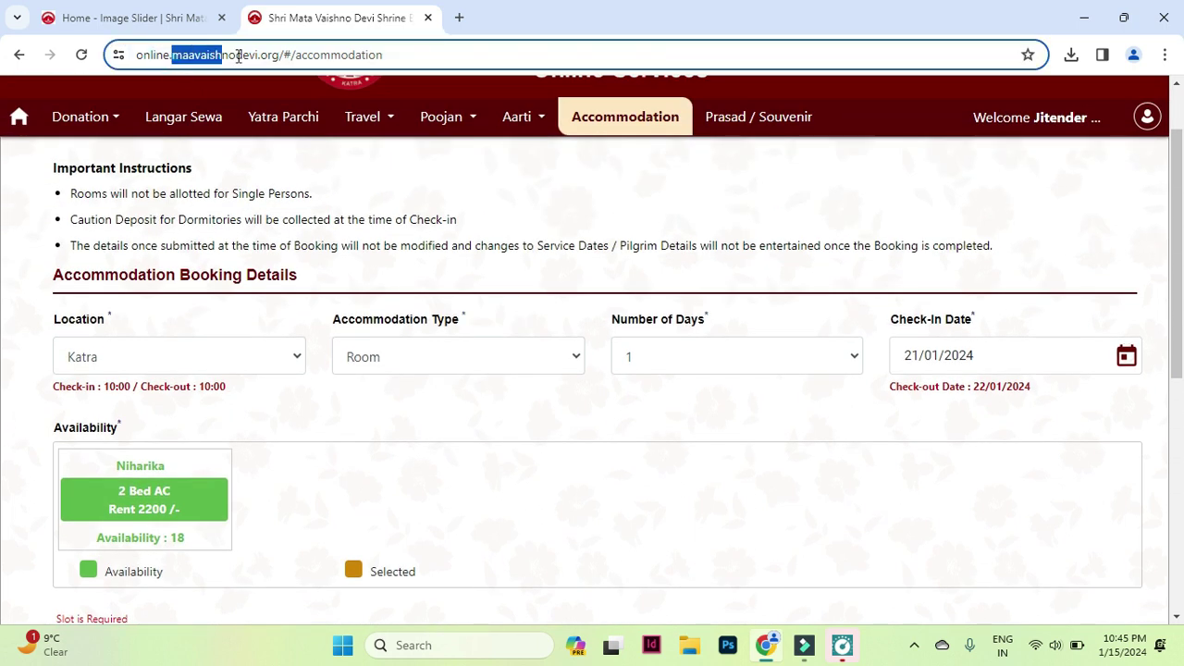